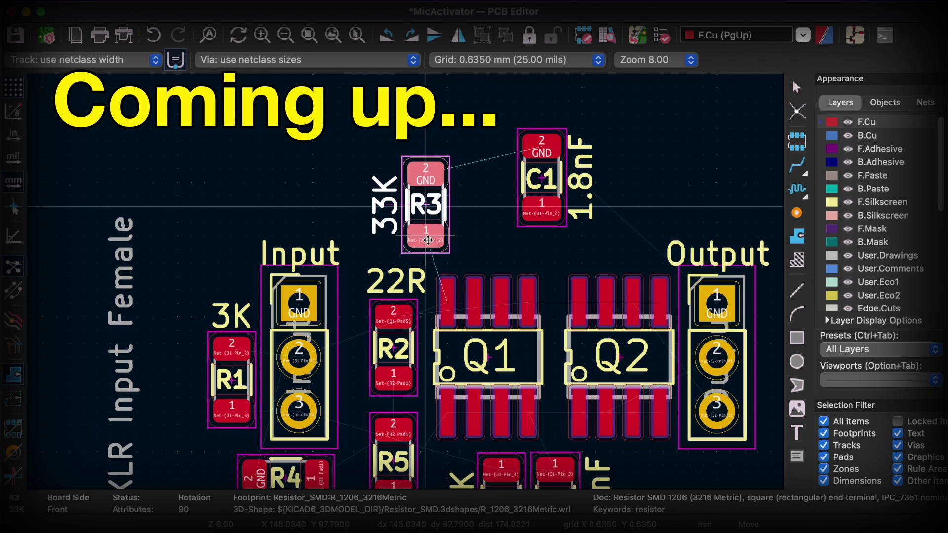
Step: Place resistor R3 above R2, to the left of capacitor C1
left_click(422, 240)
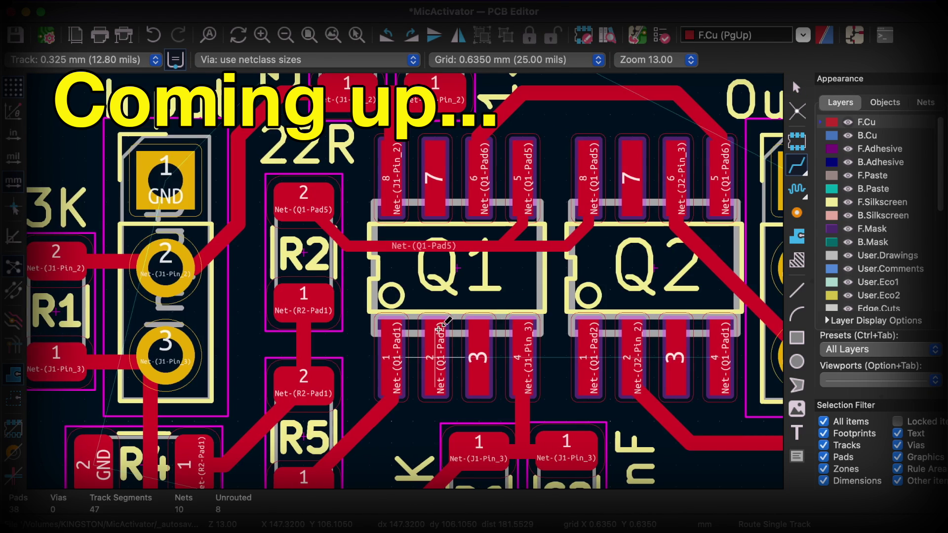
key("Escape")
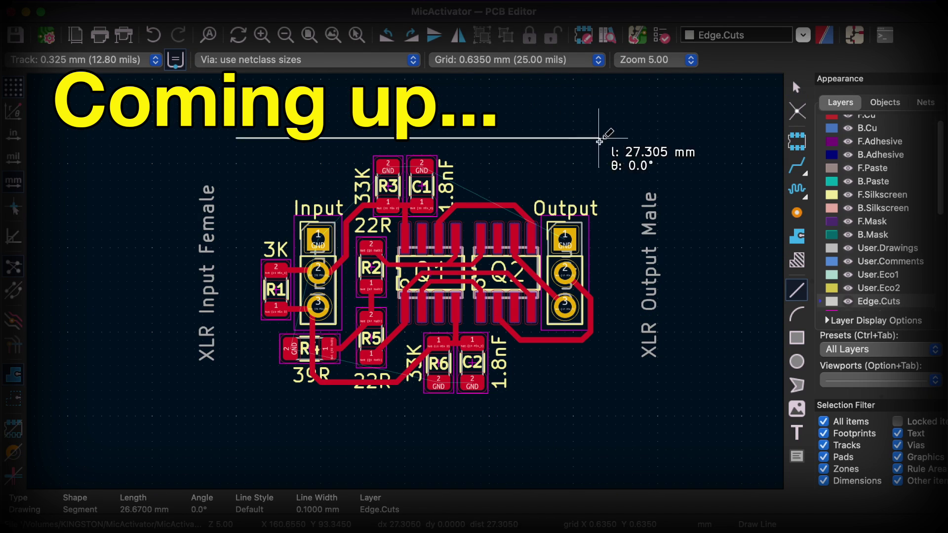
Step: Draw a closed rectangular board outline about 28 mm wide on Edge.Cuts around all the components
left_click(606, 138)
left_click(608, 408)
left_click(236, 408)
left_click(237, 138)
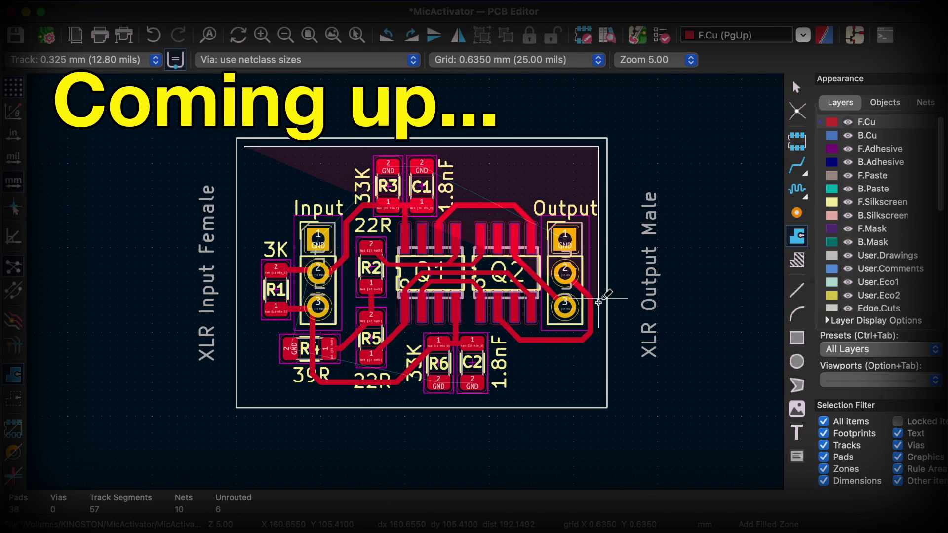
Step: Draw a filled copper zone on F.Cu just inside the board outline and start outlining a slightly smaller rule area within it
left_click(599, 399)
left_click(245, 147)
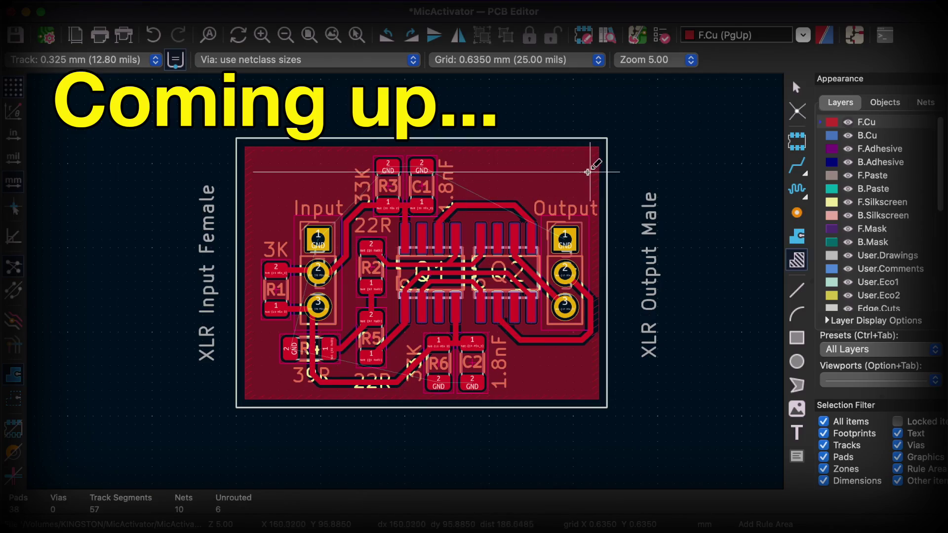
left_click(590, 172)
left_click(590, 382)
left_click(253, 383)
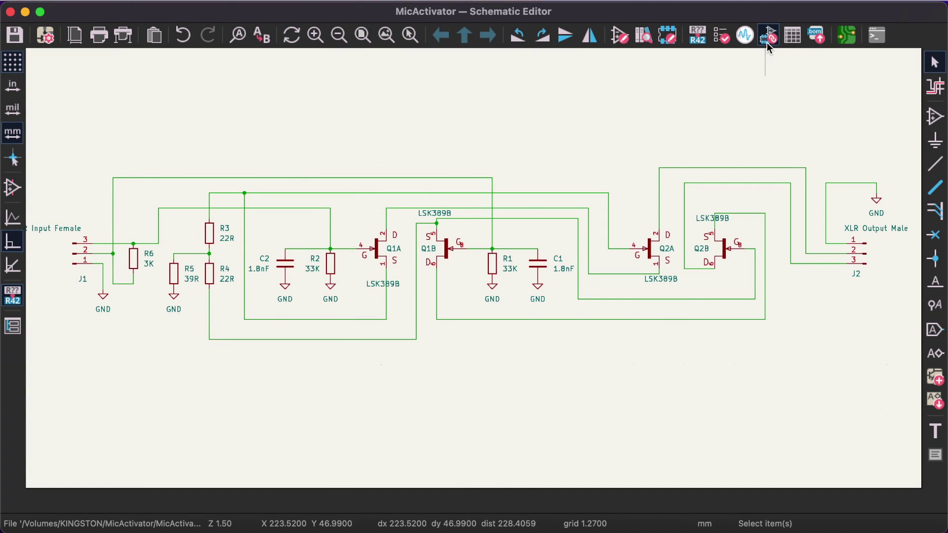
Step: Open footprint assignment for the schematic, select C1 and filter the footprints by capacitor_smd
left_click(768, 36)
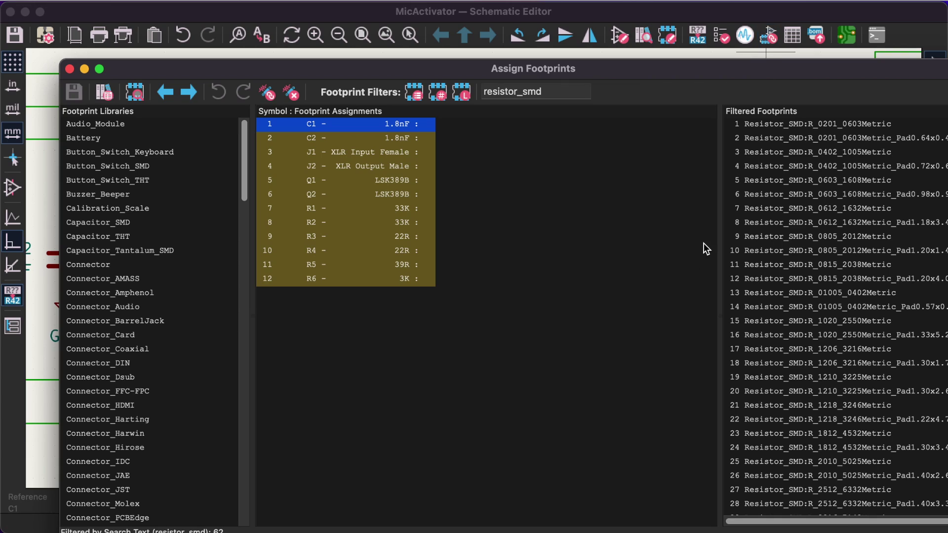
left_click(575, 242)
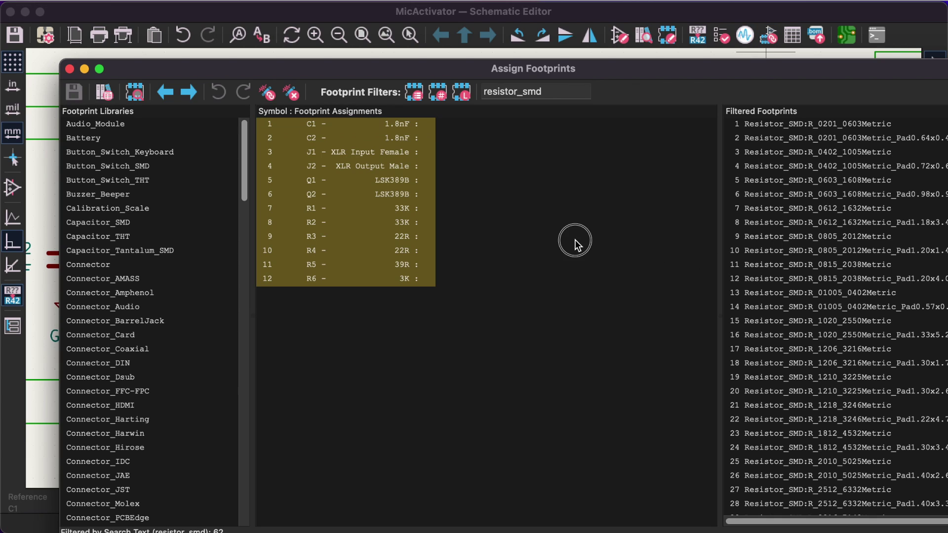
left_click(402, 126)
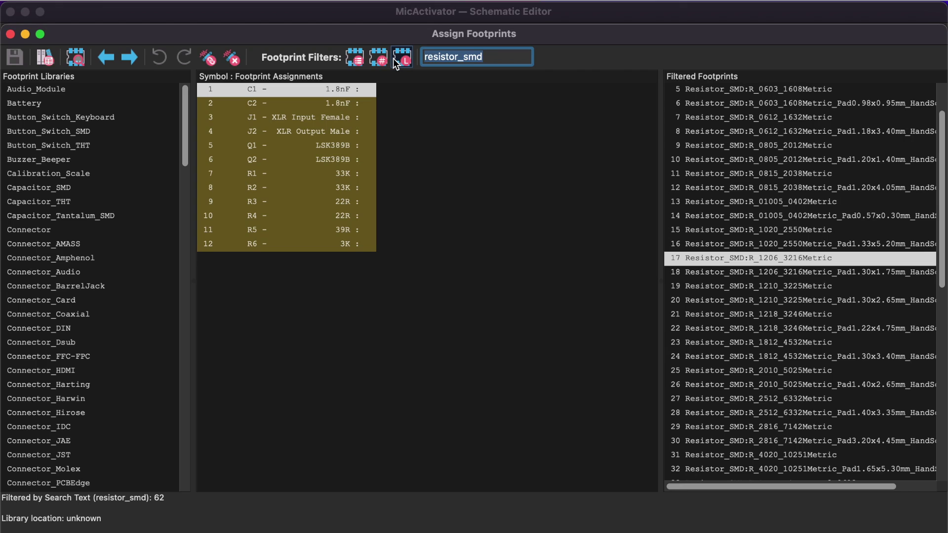
type("capacitor")
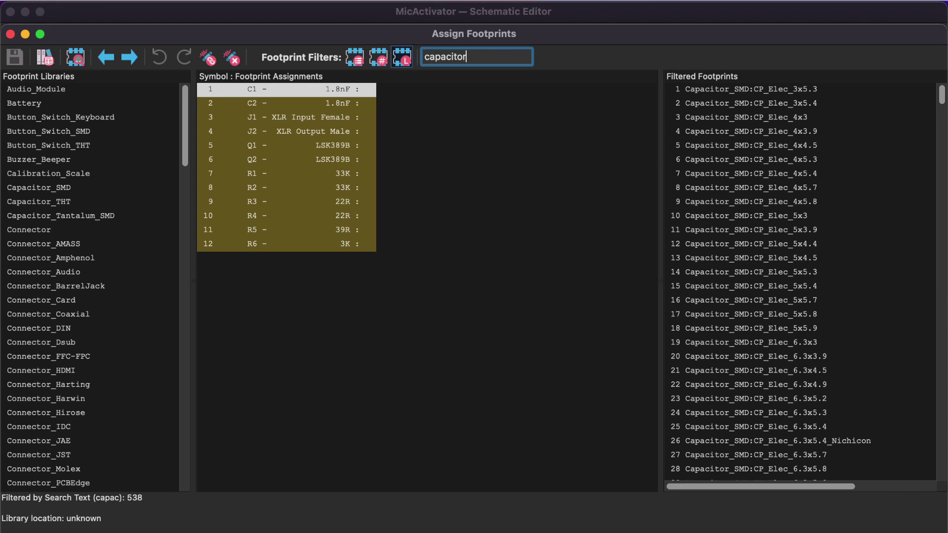
type("_smd")
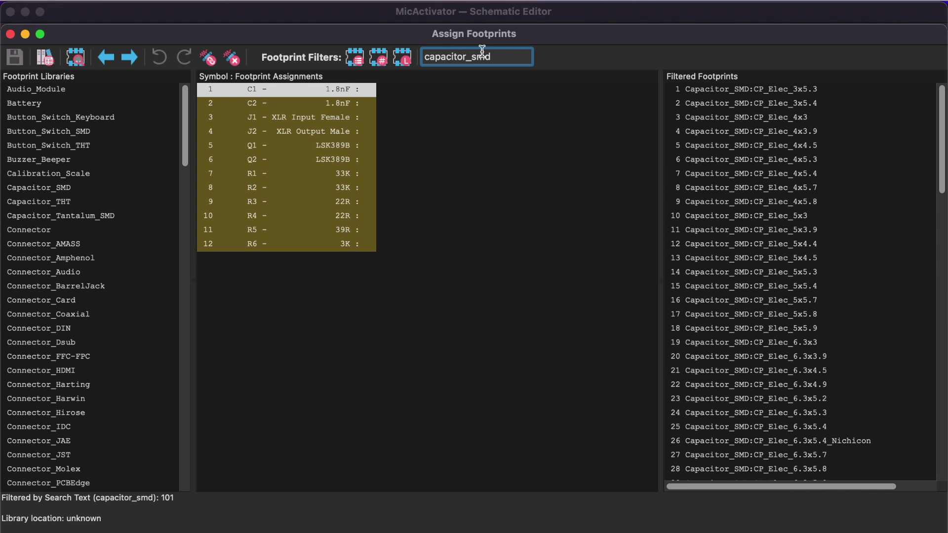
Step: Assign the footprint Capacitor_SMD:C_1206_3216Metric to C1 and C2
scroll(869, 144, "down", 14)
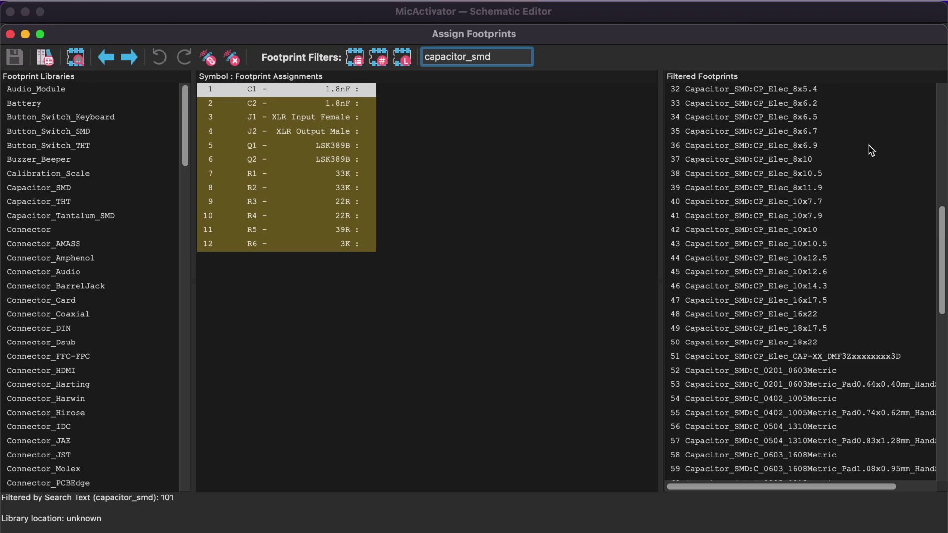
scroll(870, 149, "down", 4)
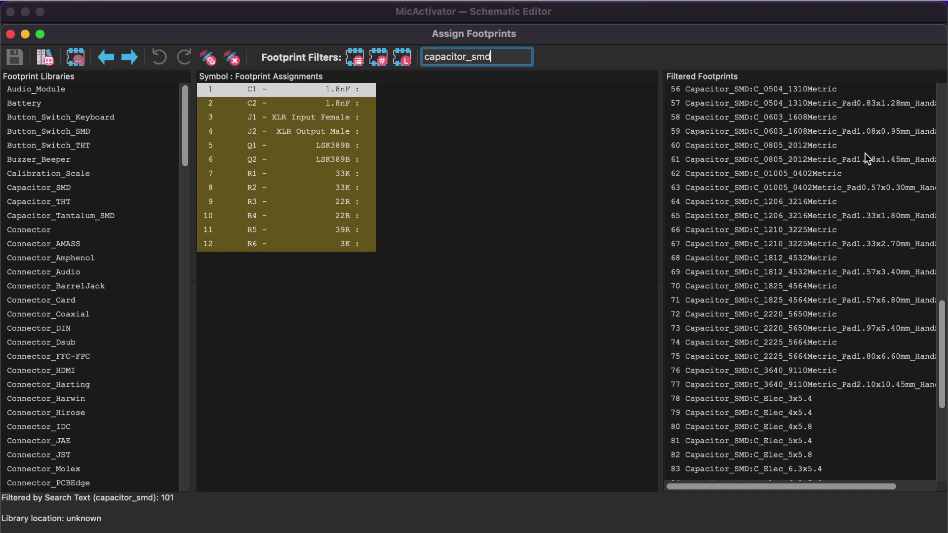
left_click(753, 203)
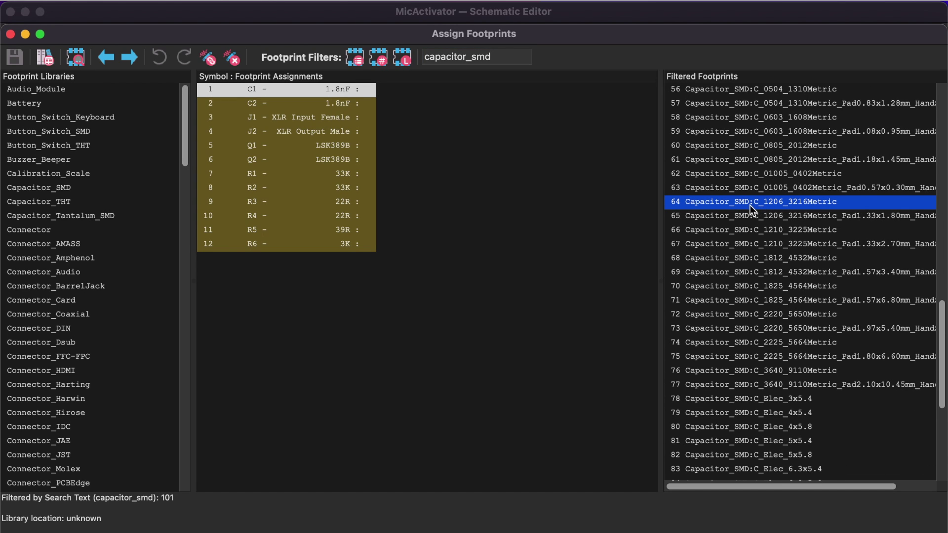
double_click(716, 206)
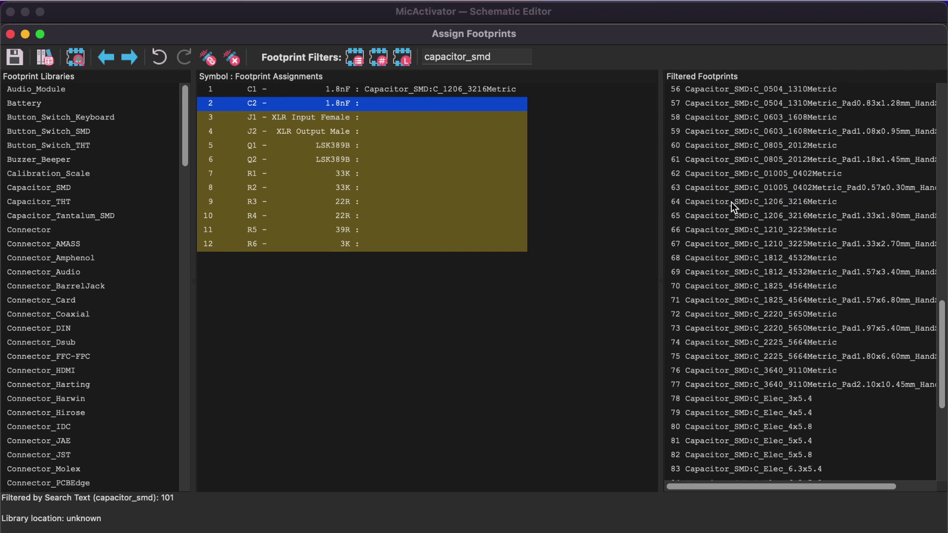
double_click(731, 203)
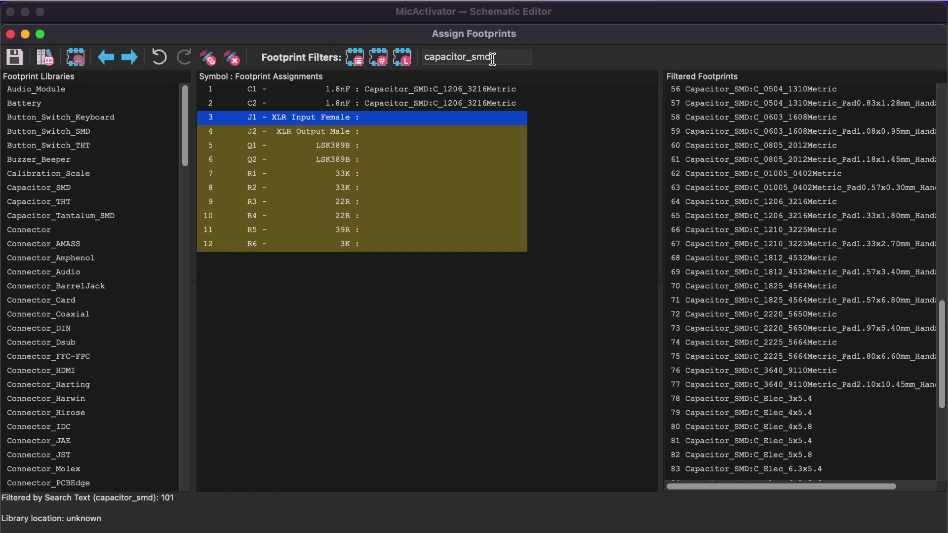
Step: Clear the footprint search text and restrict the footprint list to the Connector_PinHeader_2.54mm library
left_click(40, 231)
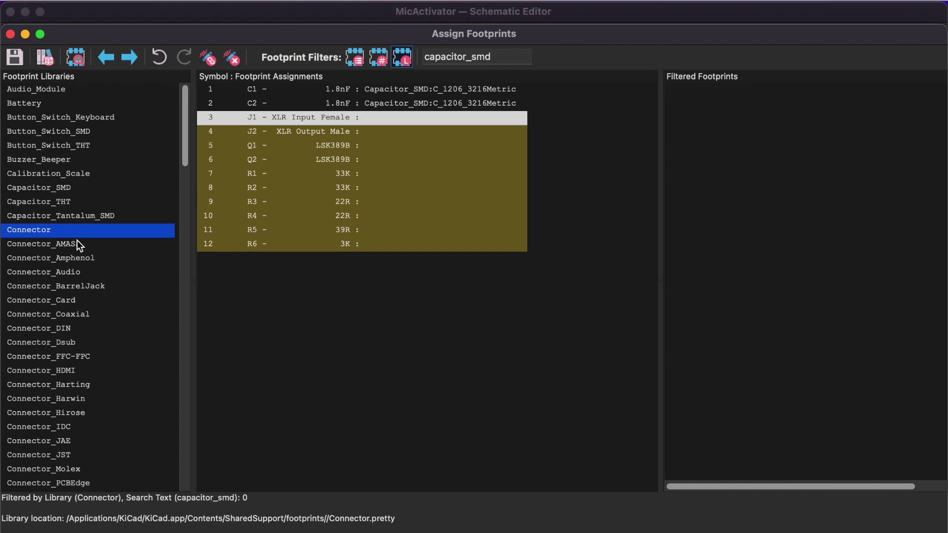
scroll(77, 240, "down", 6)
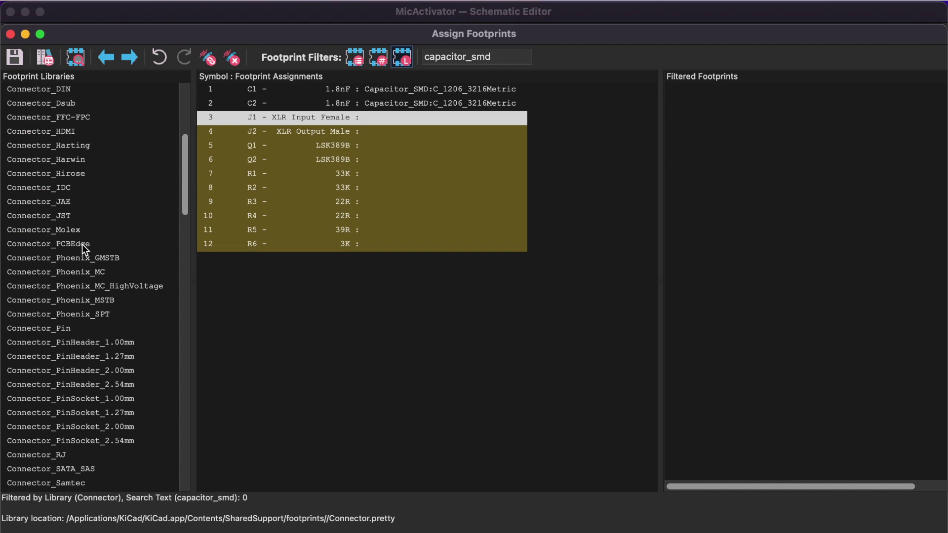
left_click(51, 326)
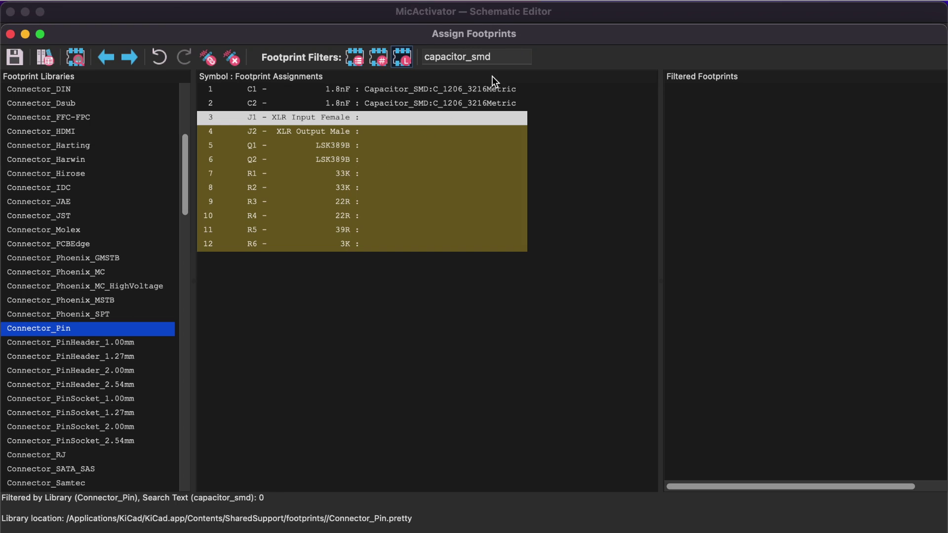
double_click(489, 57)
key("BackSpace")
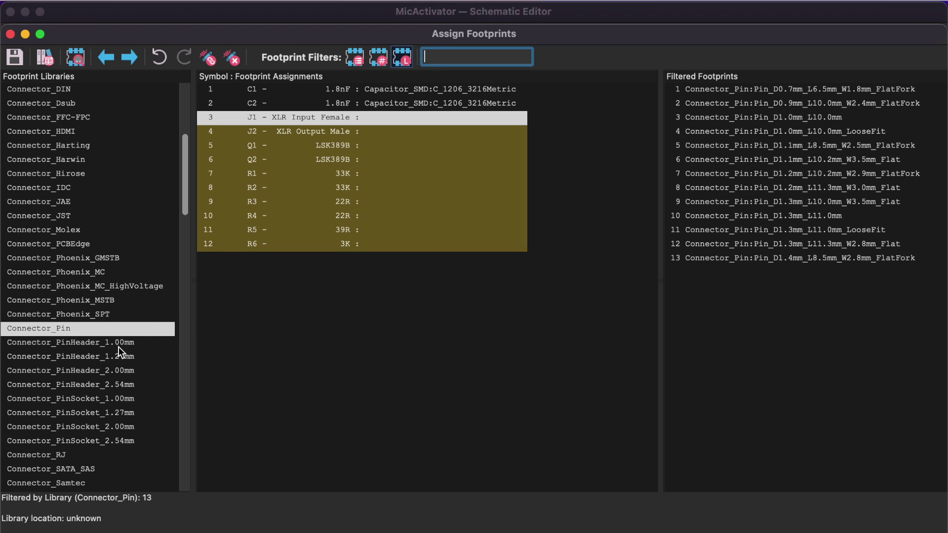
left_click(62, 386)
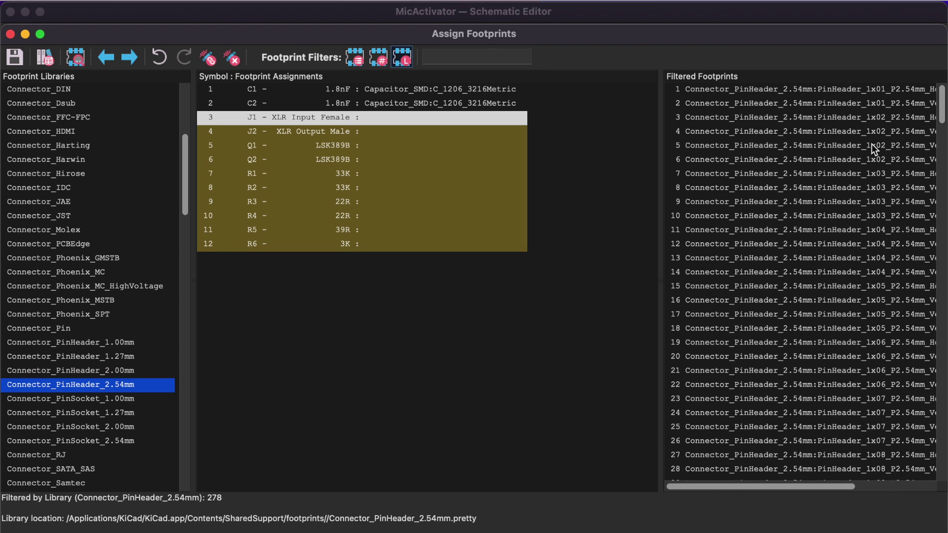
Step: Widen the footprint list and assign PinHeader_1x03_P2.54mm_Vertical to the connectors J1 and J2
left_click_drag(943, 103, 939, 111)
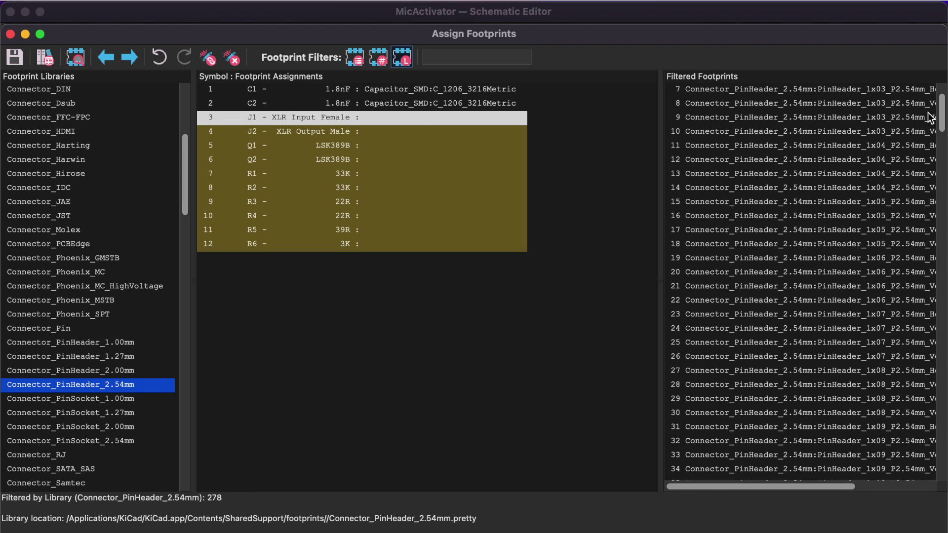
left_click(833, 120)
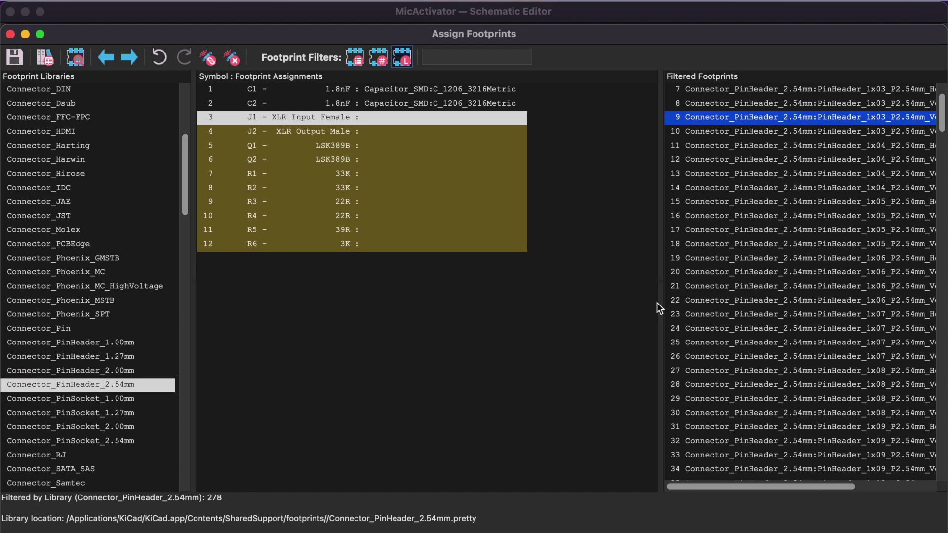
left_click_drag(661, 303, 553, 285)
left_click(748, 108)
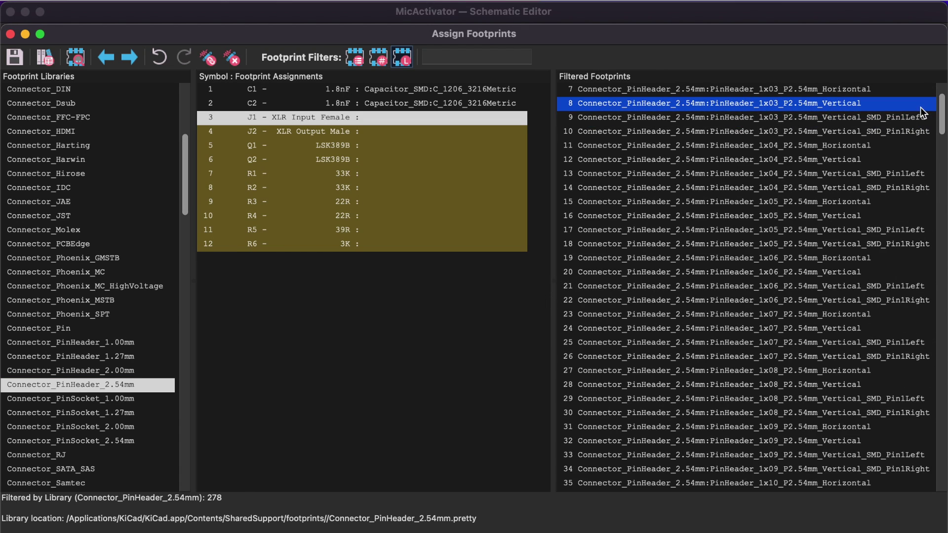
left_click_drag(941, 112, 942, 107)
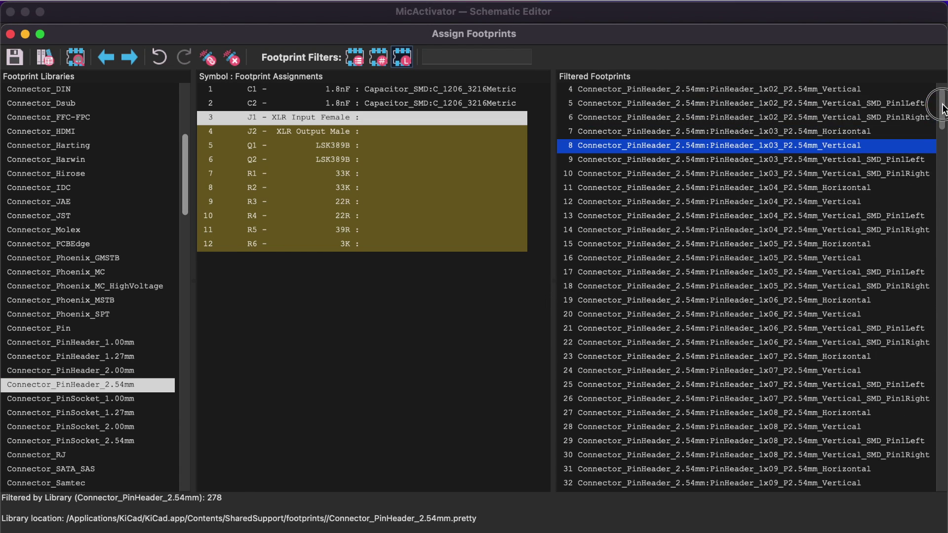
double_click(753, 149)
double_click(754, 148)
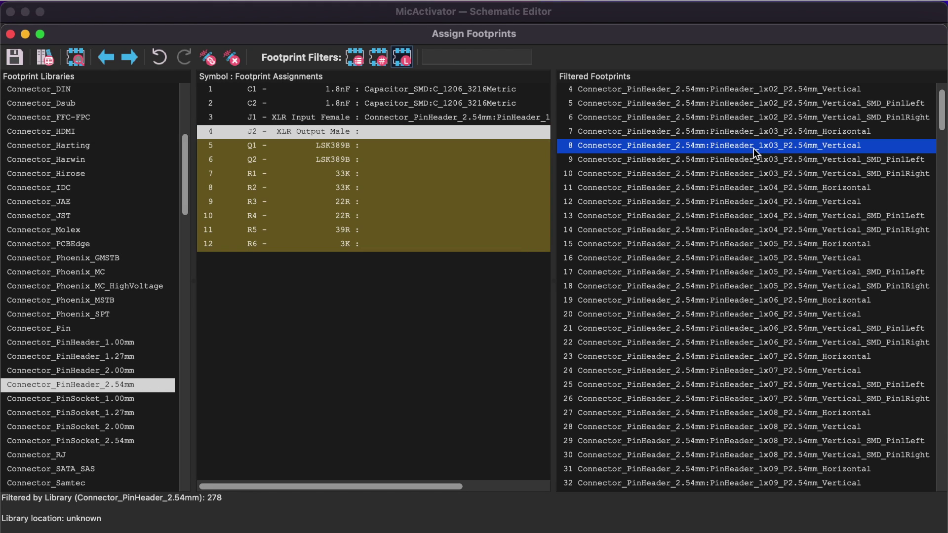
Step: Turn off filtering by library and search the footprints for lsk
left_click(403, 59)
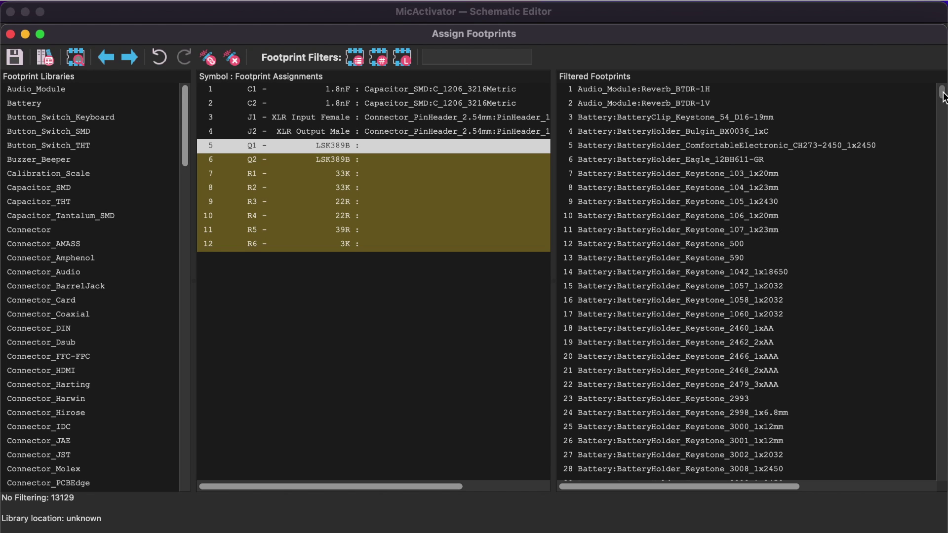
left_click(459, 55)
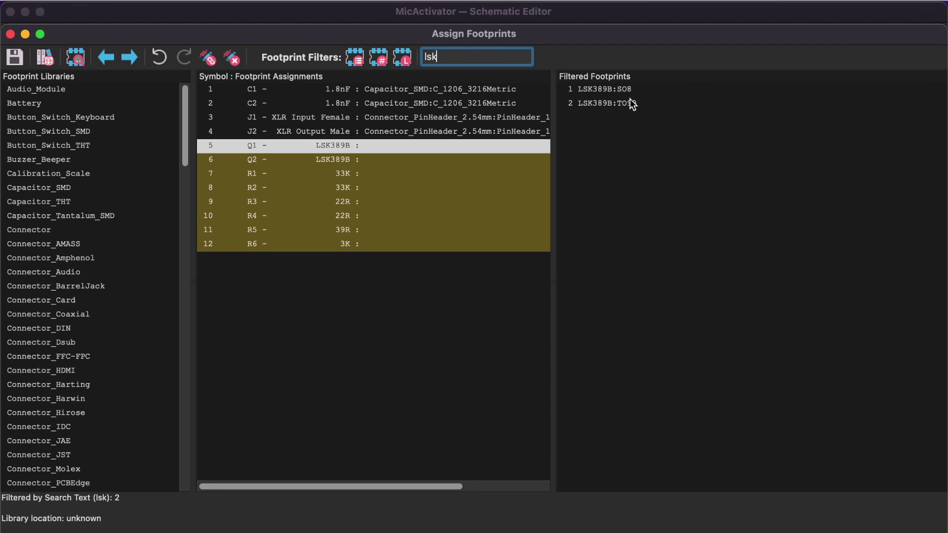
Step: Preview the LSK389B:SO8 and LSK389B:TO99 footprints, closing each preview
left_click(597, 91)
right_click(597, 93)
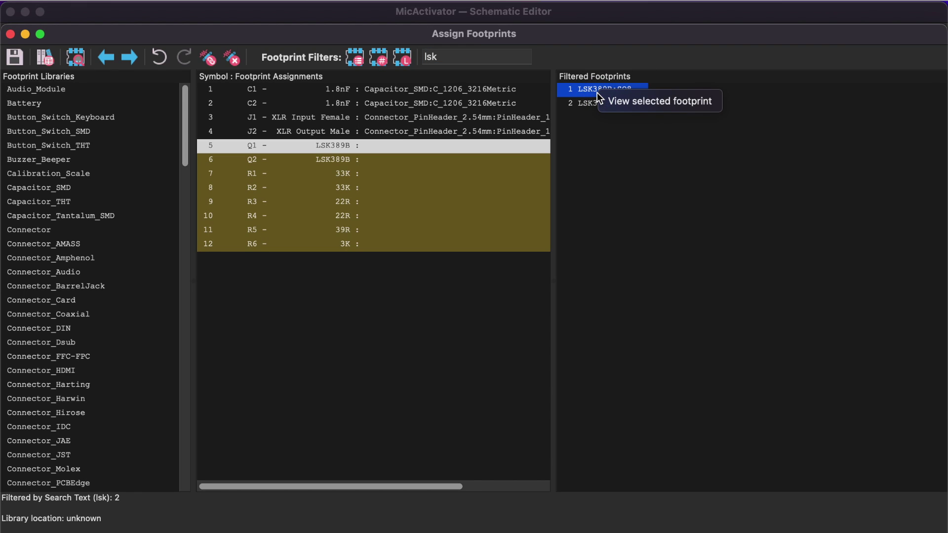
left_click(629, 100)
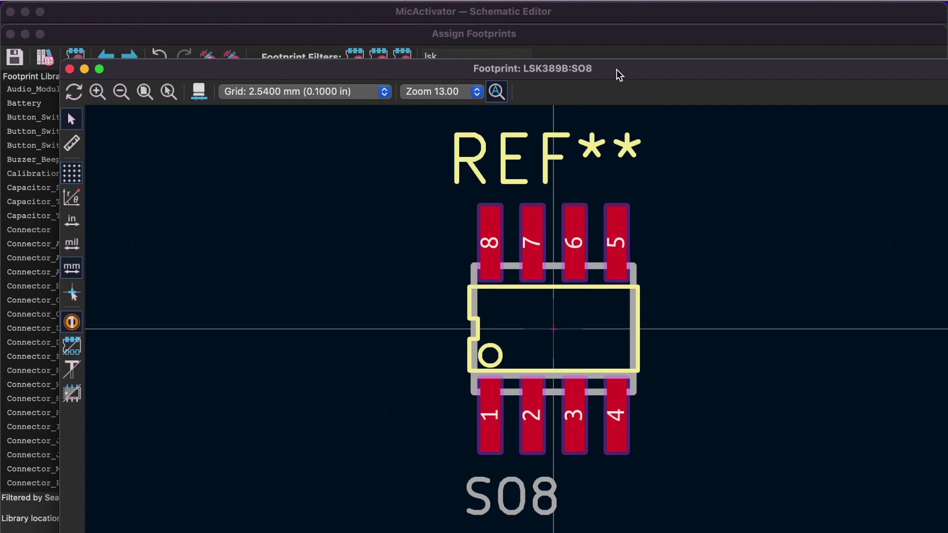
left_click_drag(616, 69, 543, 20)
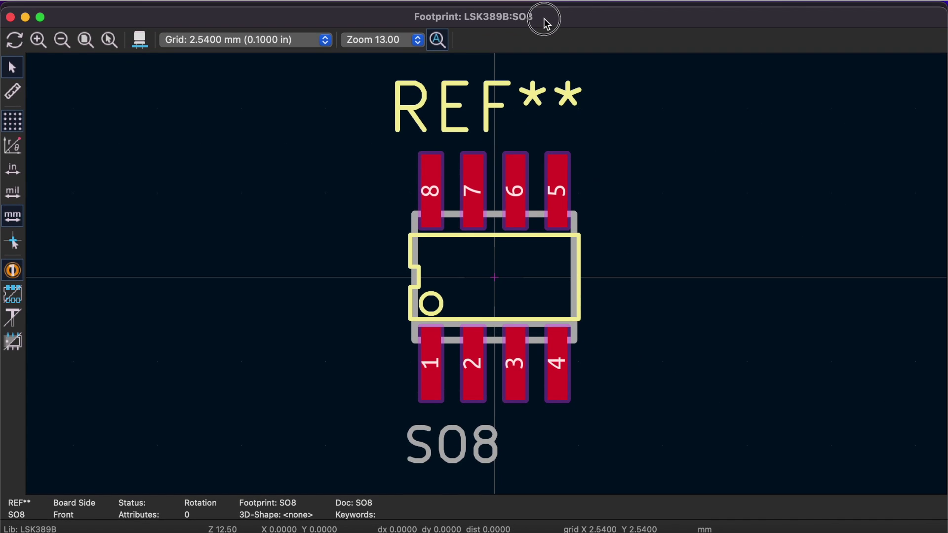
left_click(11, 17)
right_click(606, 109)
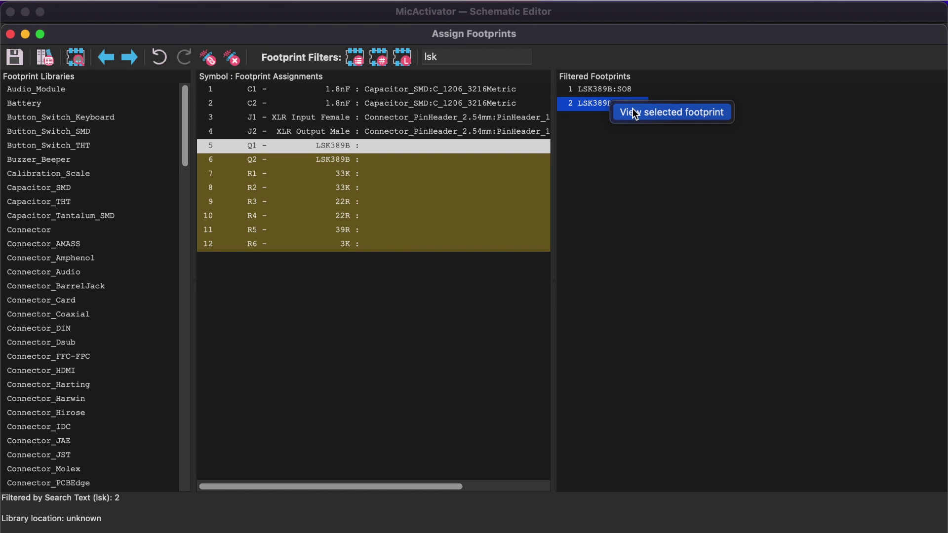
left_click(634, 108)
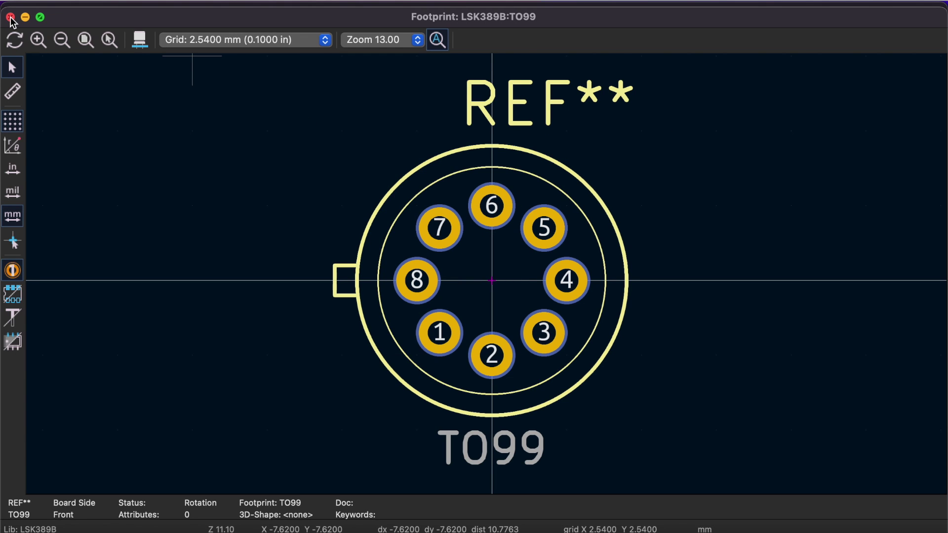
left_click(11, 18)
Step: Assign the footprint LSK389B:SO8 to Q1 and Q2
double_click(617, 90)
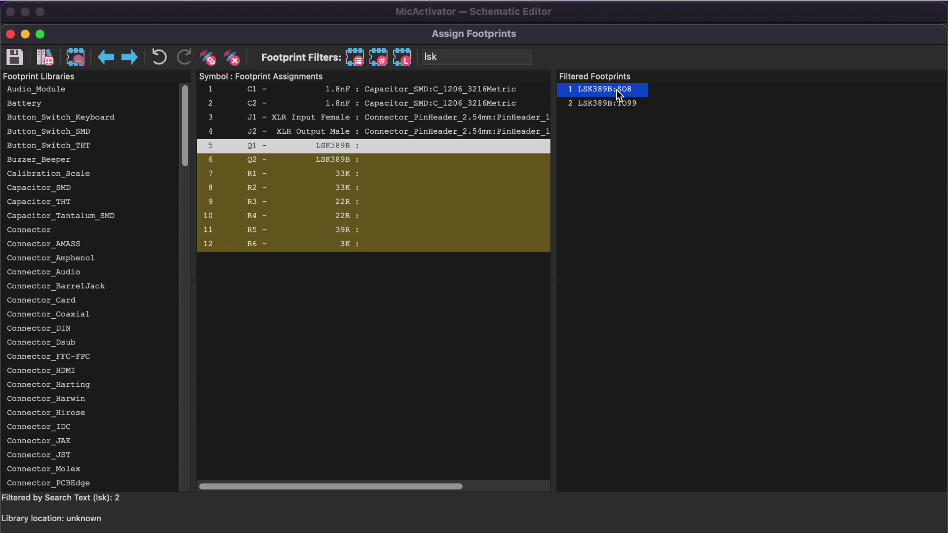
double_click(616, 89)
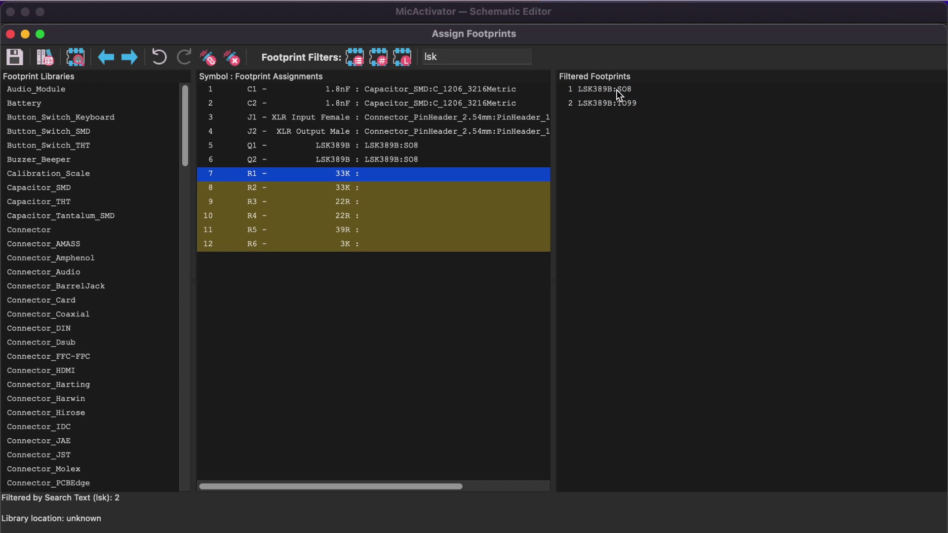
Step: Search the footprints for resistor_SMD and assign Resistor_SMD:R_1206_3216Metric to R1 through R6
left_click(476, 57)
type("res")
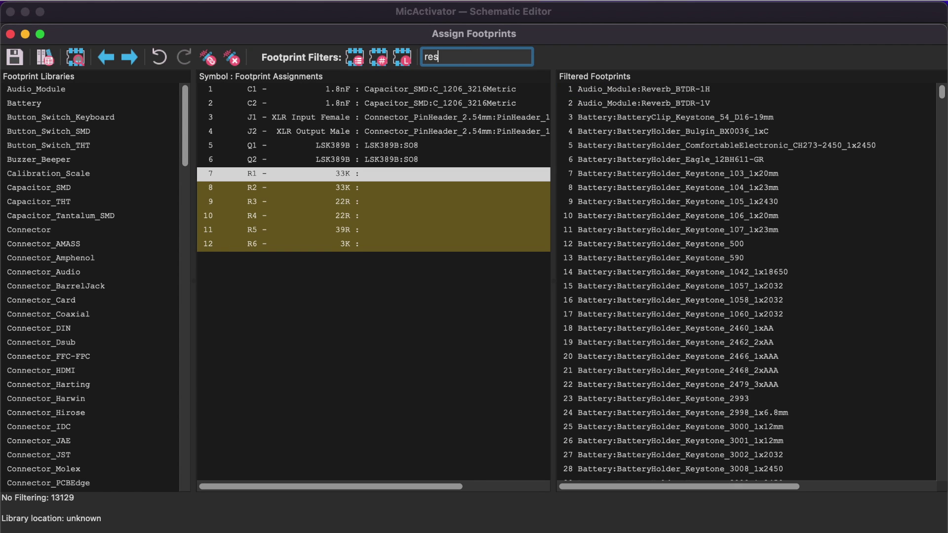
type("istor_SMD")
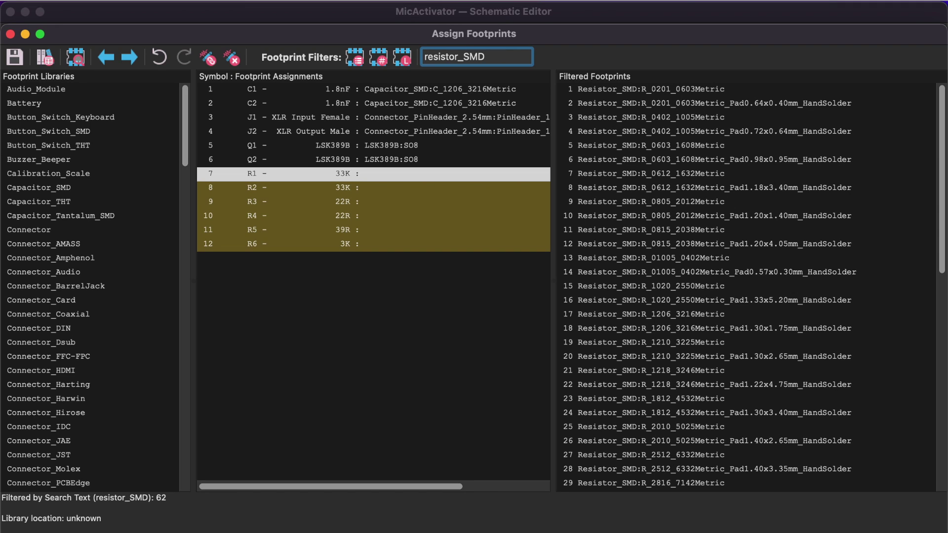
left_click(621, 318)
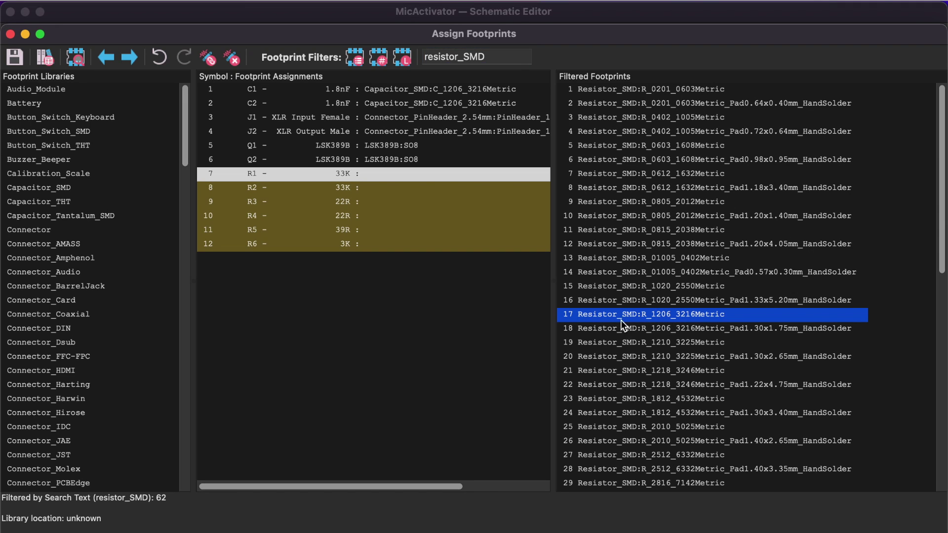
double_click(674, 316)
double_click(674, 316)
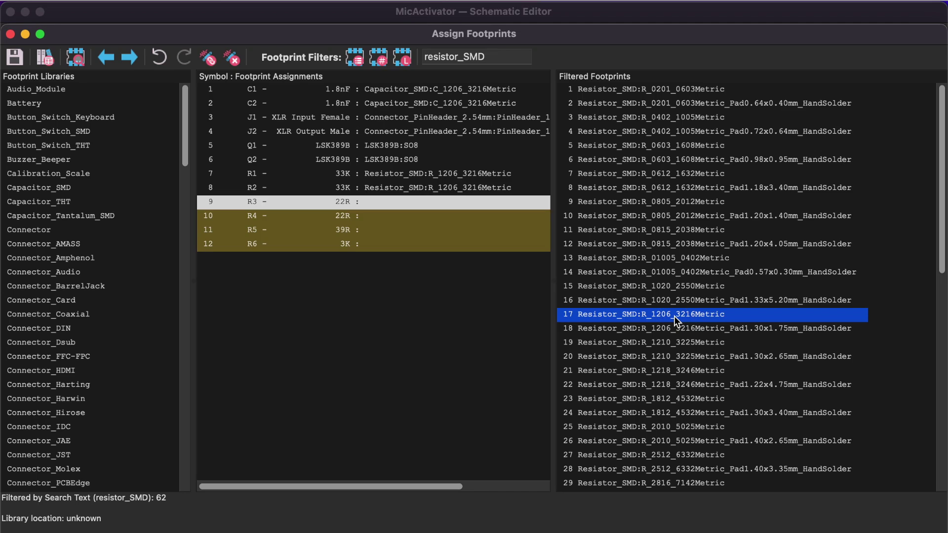
double_click(674, 316)
double_click(674, 316)
double_click(675, 316)
double_click(674, 316)
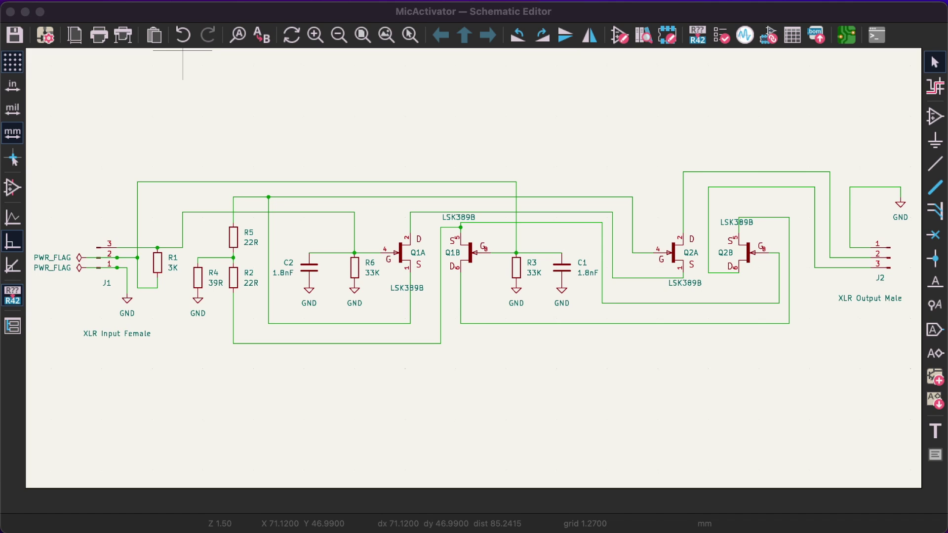
Step: Switch to the PCB Editor and update the board from the schematic, keeping the default update options
left_click(846, 33)
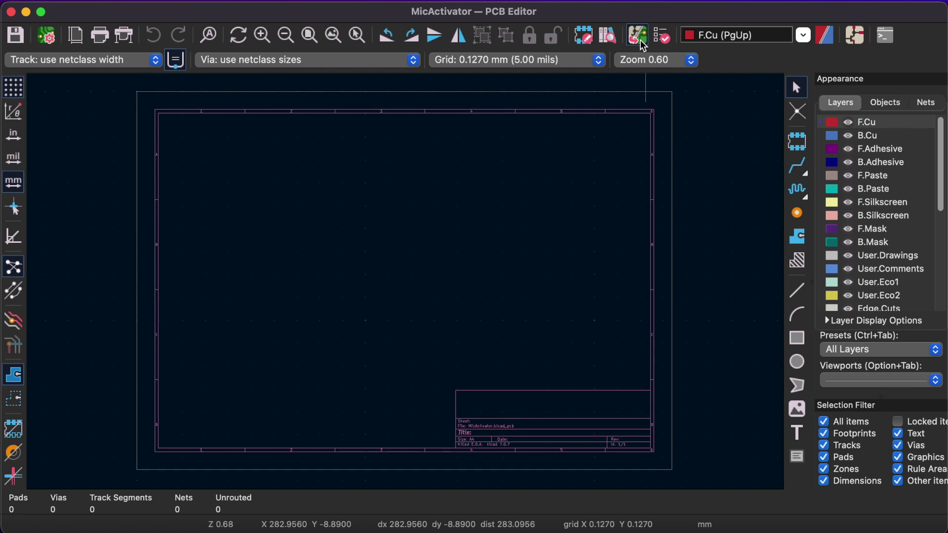
left_click(639, 38)
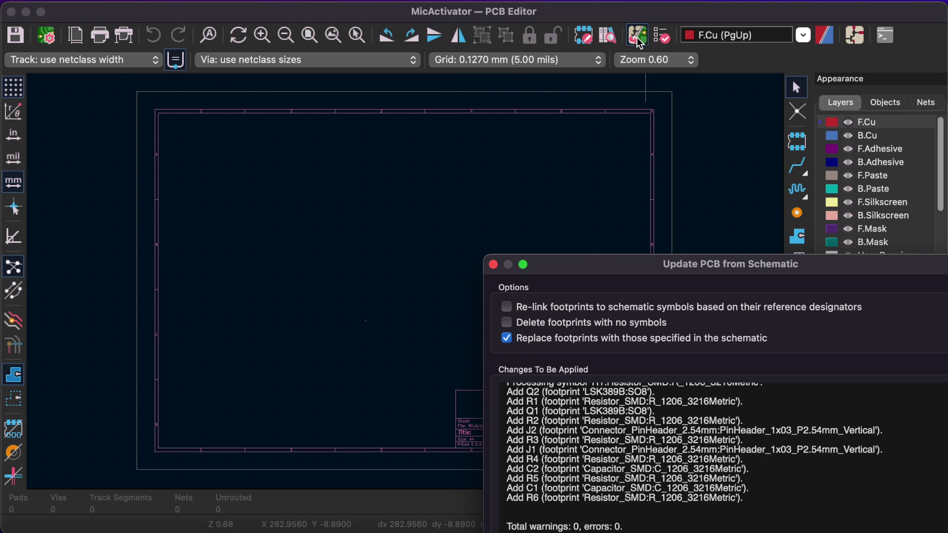
left_click_drag(709, 264, 520, 117)
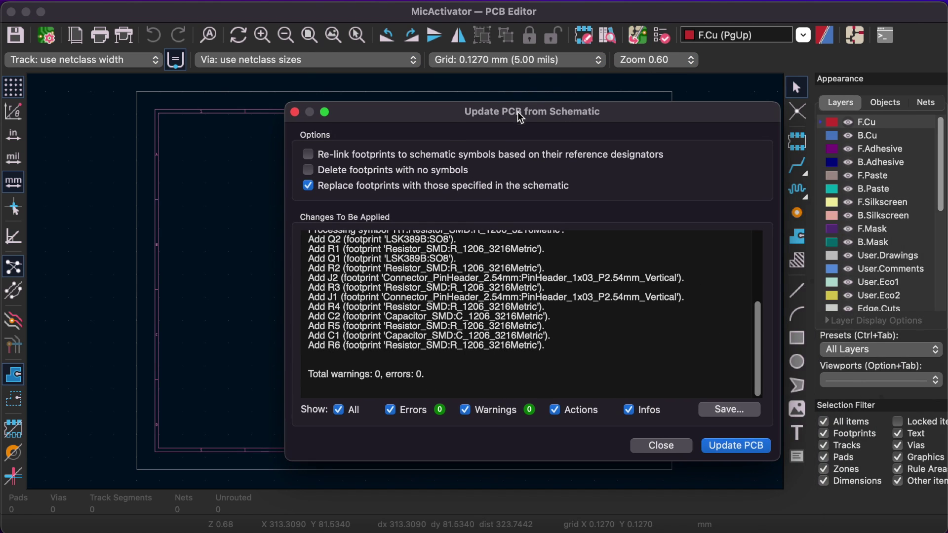
left_click(736, 447)
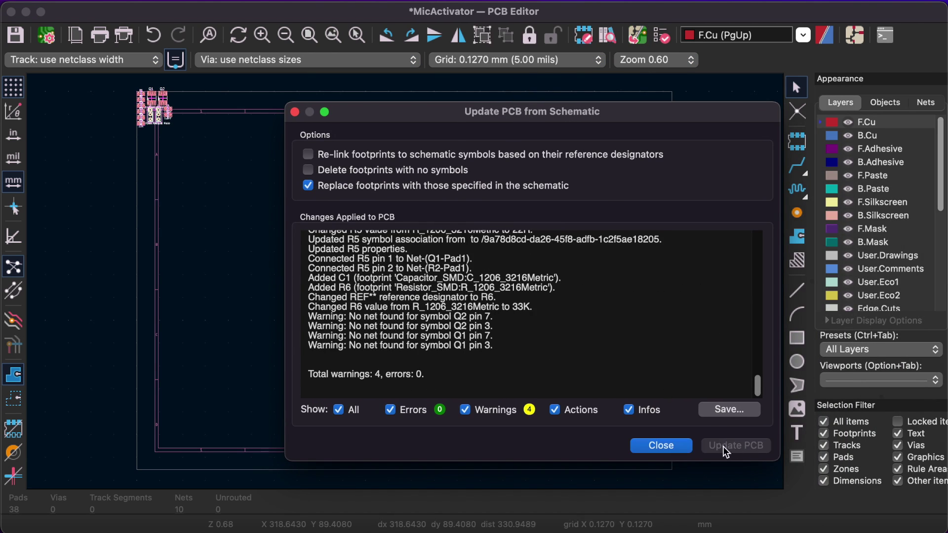
left_click(660, 446)
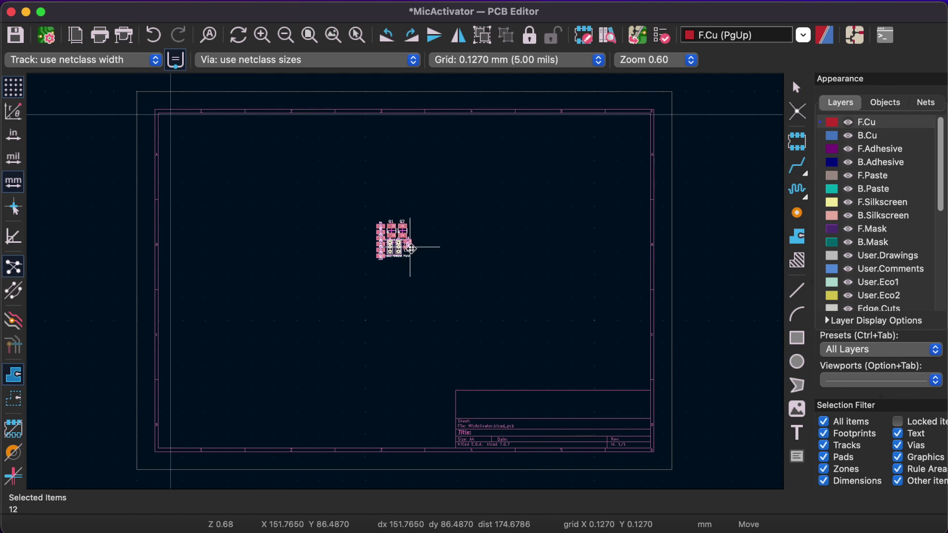
Step: Place the imported group of footprints near the centre of the drawing sheet
scroll(430, 255, "up", 4)
scroll(430, 254, "up", 3)
left_click(452, 390)
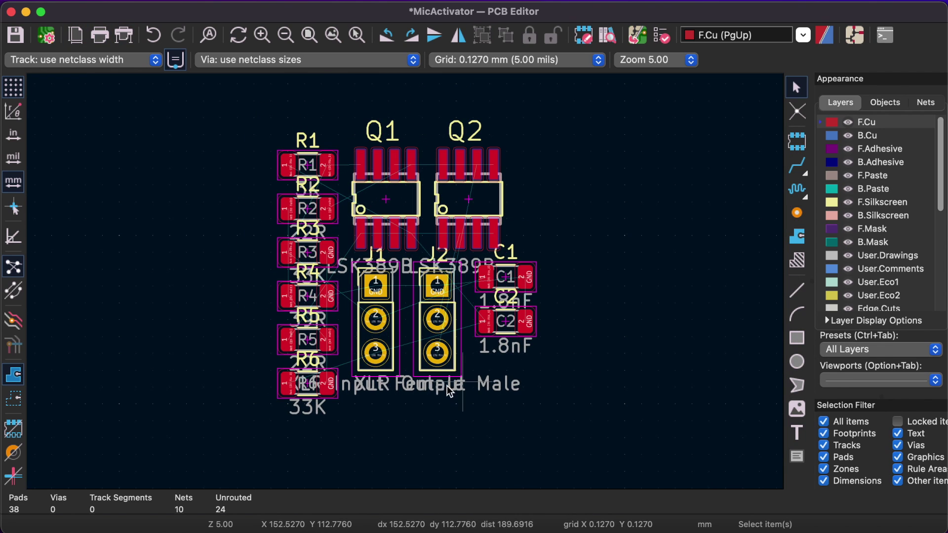
Step: Move J1 to the left of the other components and place its XLR Input Female text vertically beside it
left_click(390, 359)
left_click_drag(390, 359, 120, 308)
left_click(147, 339)
left_click_drag(147, 338, 144, 274)
scroll(216, 322, "left", 3)
key("r")
Step: Move J2 to the right of the other components and place its XLR Output Male text vertically beside it
middle_click_drag(584, 438, 462, 431)
left_click_drag(447, 350, 707, 303)
middle_click_drag(649, 332, 582, 333)
left_click(582, 333)
key("r")
left_click_drag(581, 334, 724, 270)
Step: Move C2 below Q1 and Q2 and rotate it to -90 degrees
middle_click_drag(518, 383, 697, 382)
left_click(655, 309)
key("r")
left_click_drag(655, 310, 558, 391)
key("r")
key("r")
Step: Hide C2's ${REFERENCE} text and set its reference designator to 0.8 mm width, 0.8 mm height and 0.18 mm thickness
double_click(564, 395)
left_click(604, 171)
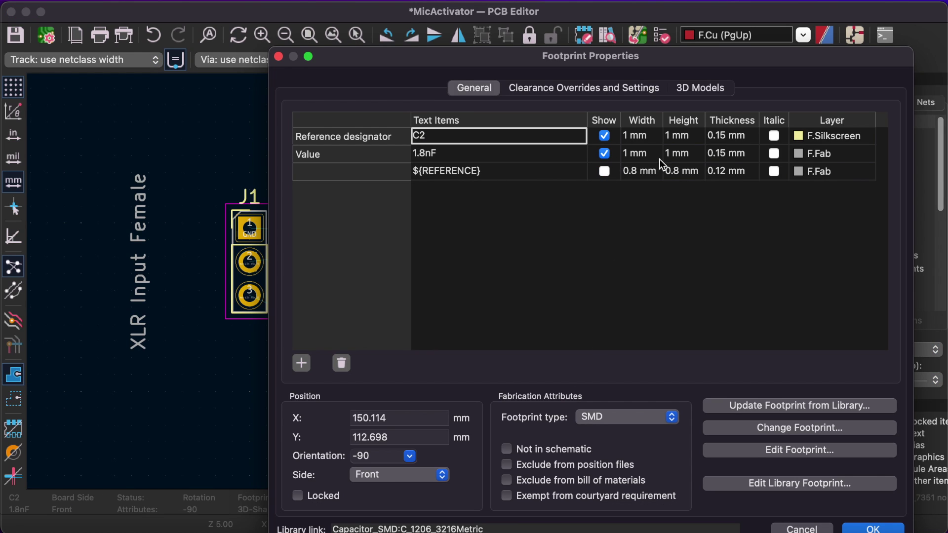
left_click(650, 140)
type("0.8 mm")
key("Tab")
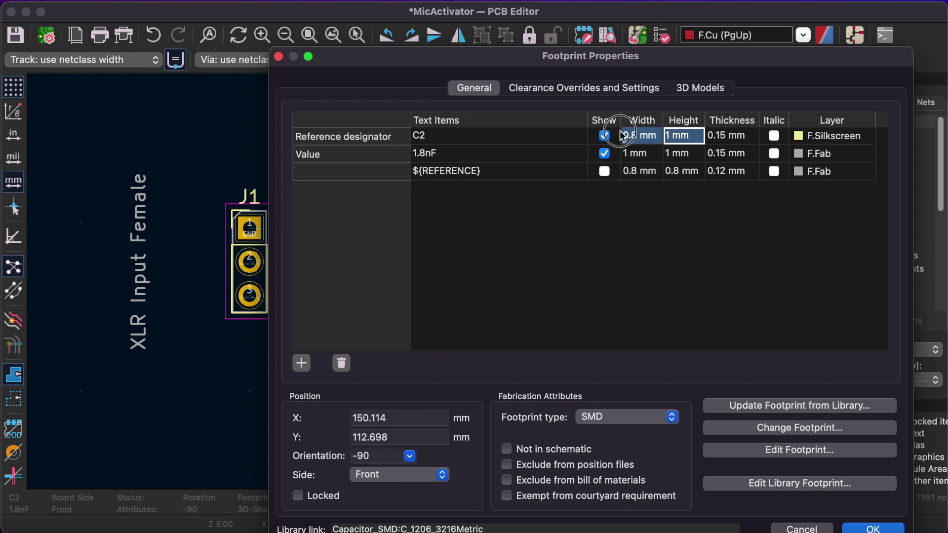
type("0.8 mm")
key("Tab")
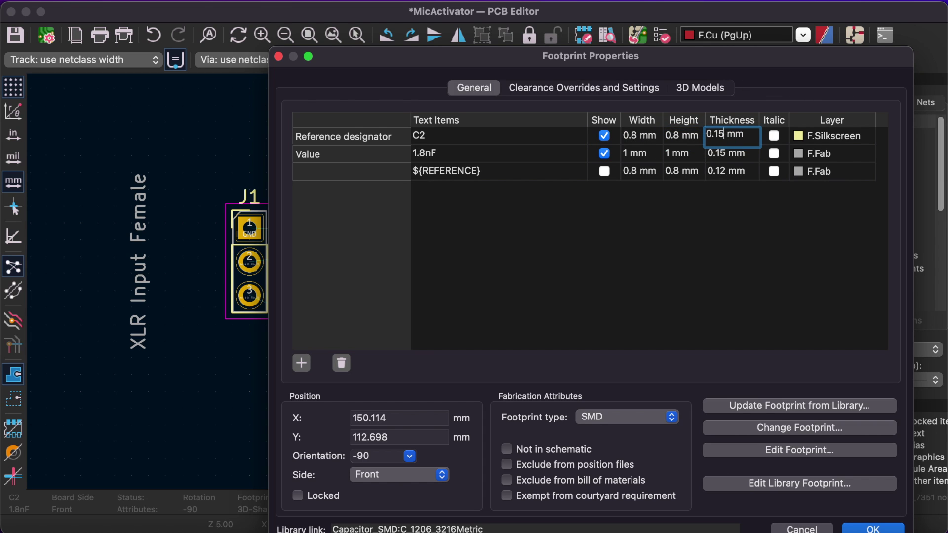
key("BackSpace")
type("8")
key("Return")
Step: Put C2's value text on the F.Silkscreen layer and apply the footprint properties
left_click(830, 154)
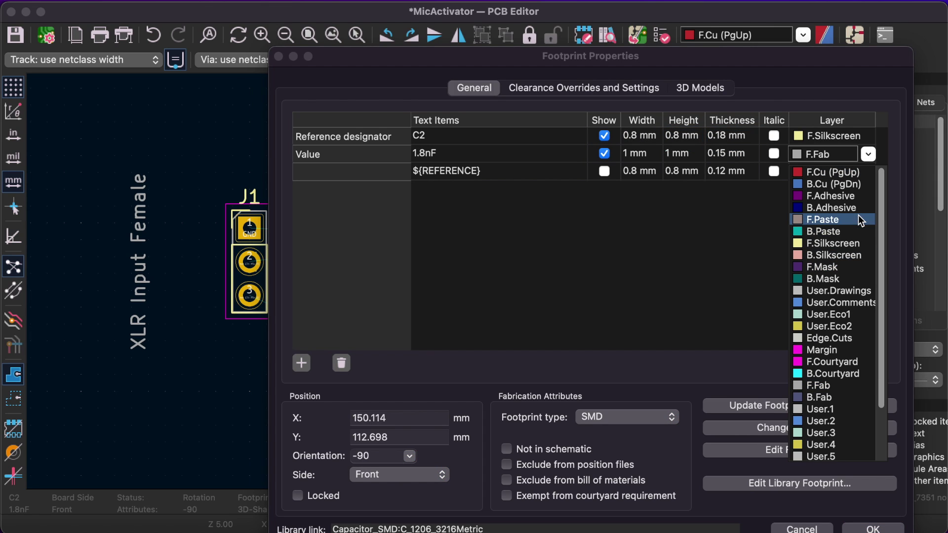
left_click(834, 245)
left_click(874, 528)
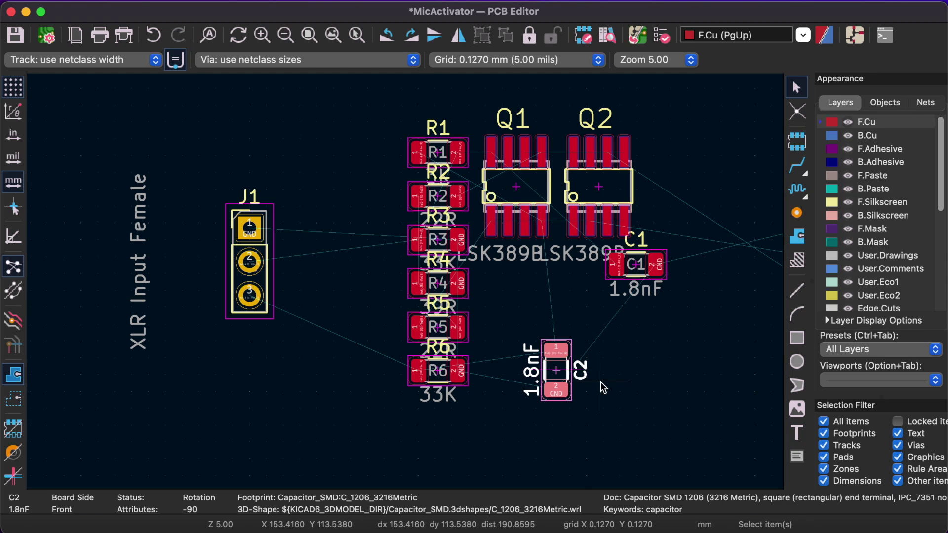
Step: Move C2's reference text onto the capacitor body and its value text to the capacitor's right side
left_click(578, 371)
key("m")
left_click(556, 370)
key("m")
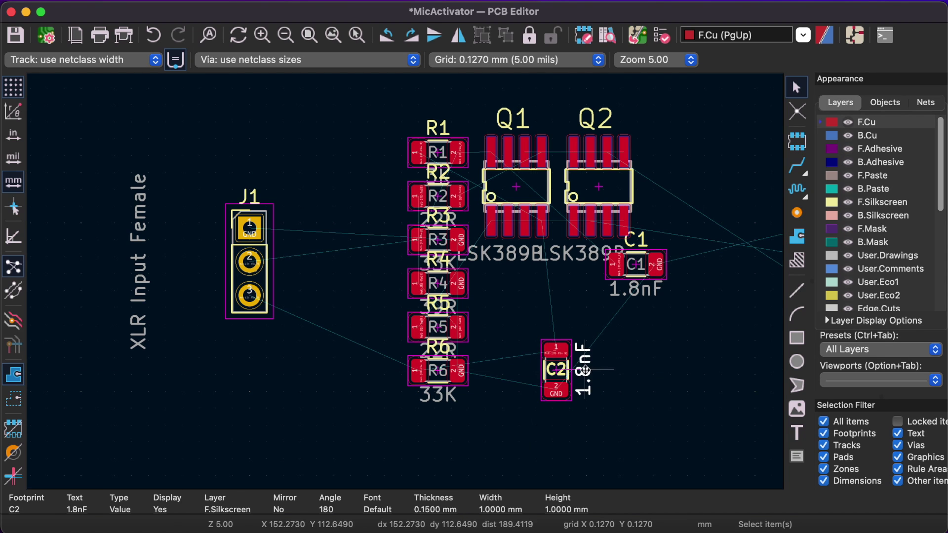
left_click(584, 370)
Step: Move C1 above the resistor column and rotate it to 90 degrees
middle_click_drag(644, 308, 665, 385)
key("m")
key("r")
left_click(496, 113)
Step: Hide C1's ${REFERENCE} text, set its reference to 0.8 mm by 0.8 mm with 0.18 mm thickness, and put its value on F.Silkscreen
key("e")
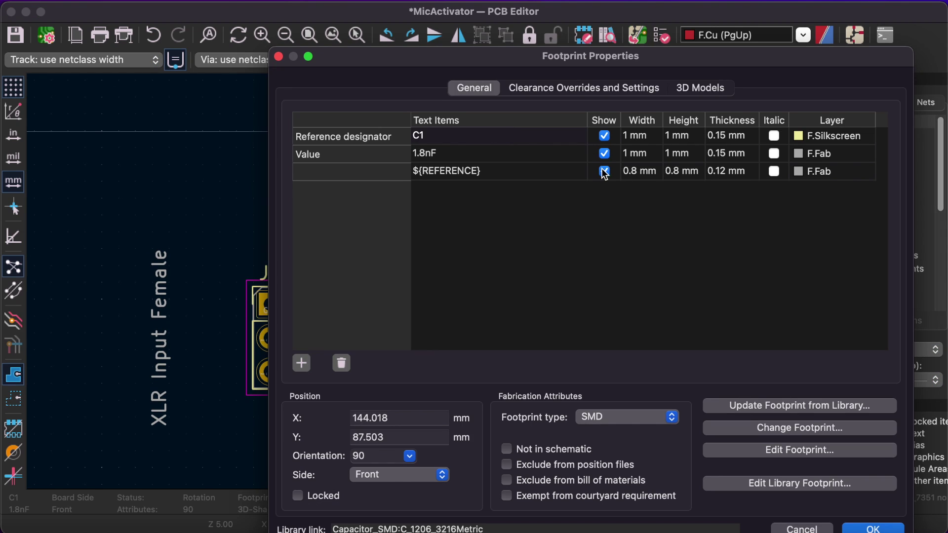
left_click(604, 171)
left_click(634, 136)
type("0.8")
left_click(682, 136)
type("0.80.18 mm")
left_click_drag(792, 56, 727, 22)
left_click(770, 120)
left_click(779, 209)
left_click(809, 496)
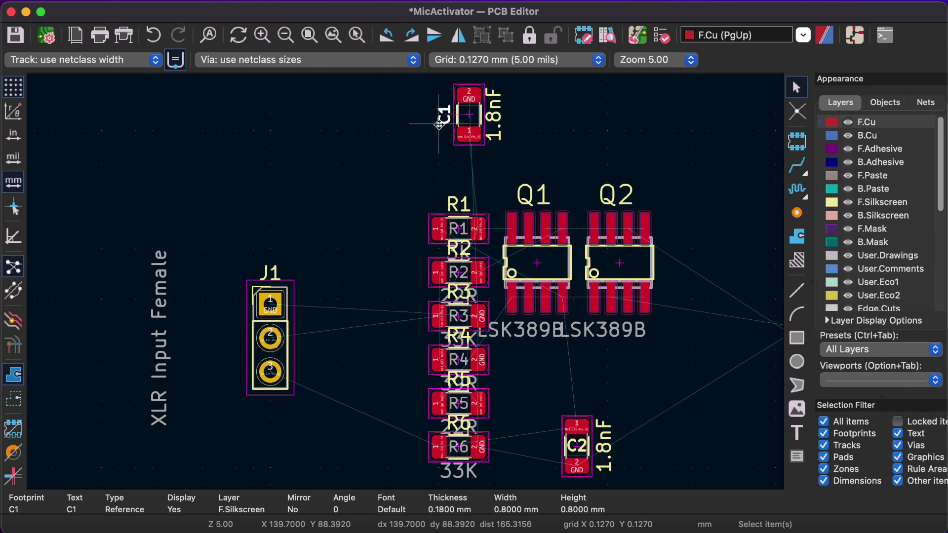
left_click(572, 138)
Step: Place R6 vertically to the left of C2, with its 33K value text upright beside it
left_click_drag(438, 420, 531, 412)
key("r")
key("r")
key("r")
left_click(556, 413)
key("r")
Step: Place R5 vertically to the left of R6, with its 22R value text horizontal underneath
left_click_drag(457, 368, 404, 458)
left_click(426, 414)
key("r")
left_click(442, 408)
left_click(427, 414)
key("r")
Step: Rotate R4 by 180 degrees and place it below J1, with its 39R value text underneath
left_click_drag(458, 325, 287, 465)
key("r")
key("r")
left_click(285, 460)
Step: Place R3 vertically to the left of C1, with its 33K value text beside it
left_click_drag(428, 281, 395, 155)
key("r")
key("r")
left_click_drag(419, 155, 369, 156)
left_click(373, 322)
scroll(374, 322, "down", 3)
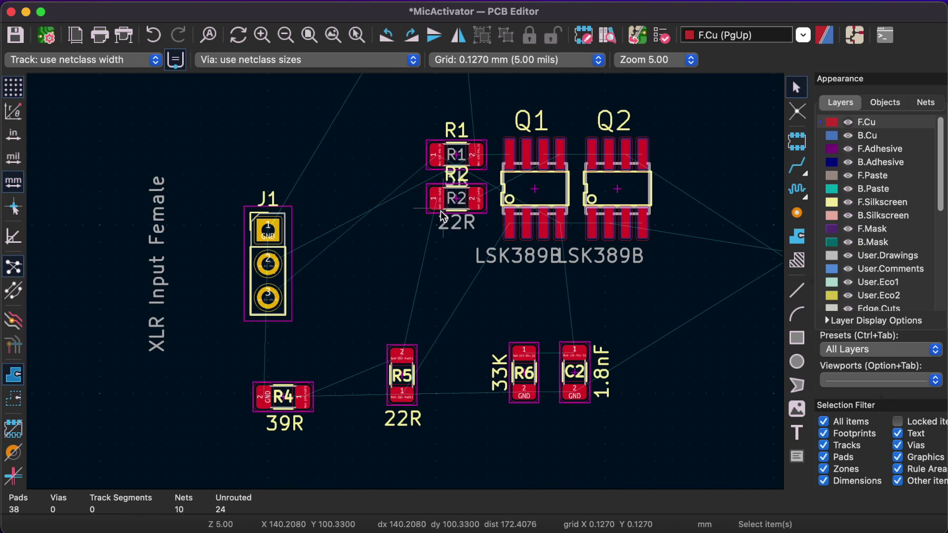
Step: Place R2 vertically above R5, with its 22R value text horizontal above it
left_click_drag(437, 198, 404, 236)
key("r")
left_click(466, 358)
key("r")
key("r")
left_click(469, 279)
Step: Hide the LSK389B value texts of Q1 and Q2
double_click(504, 257)
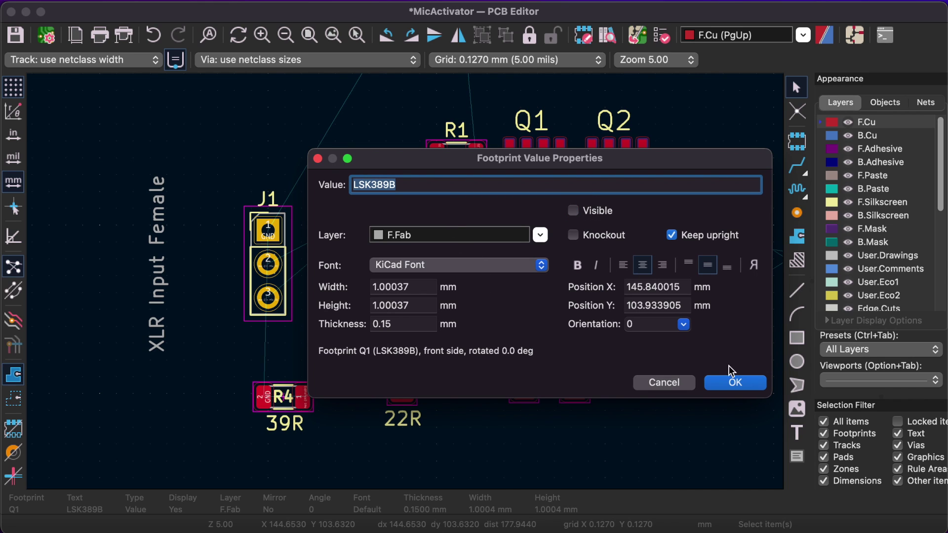
left_click(735, 383)
double_click(602, 265)
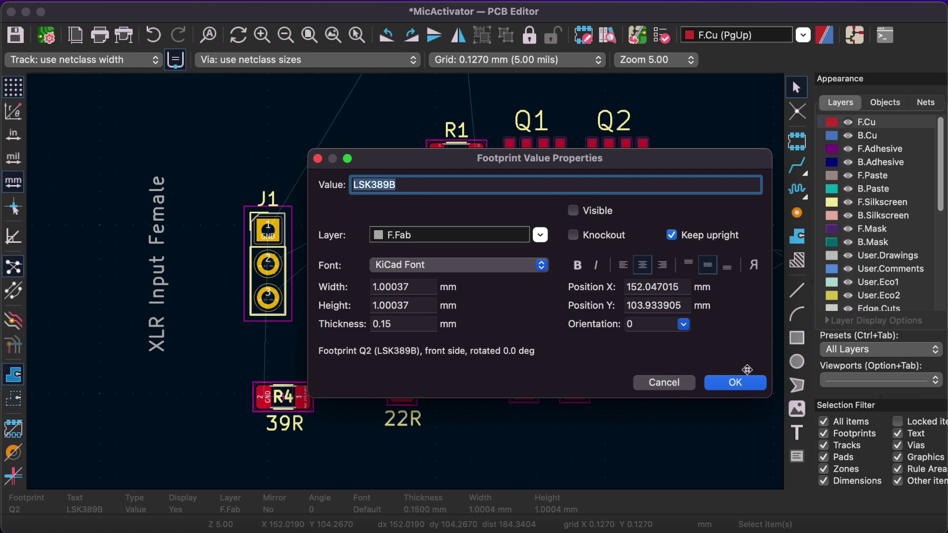
left_click(741, 381)
Step: Change J1's reference text to Input and J2's reference text to Output
double_click(274, 198)
type("In")
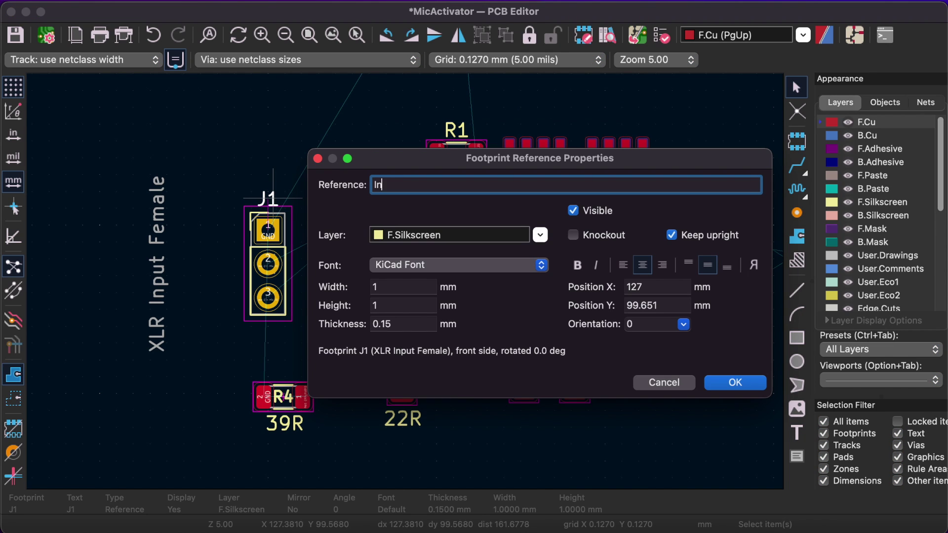
type("put")
key("Return")
scroll(692, 257, "right", 5)
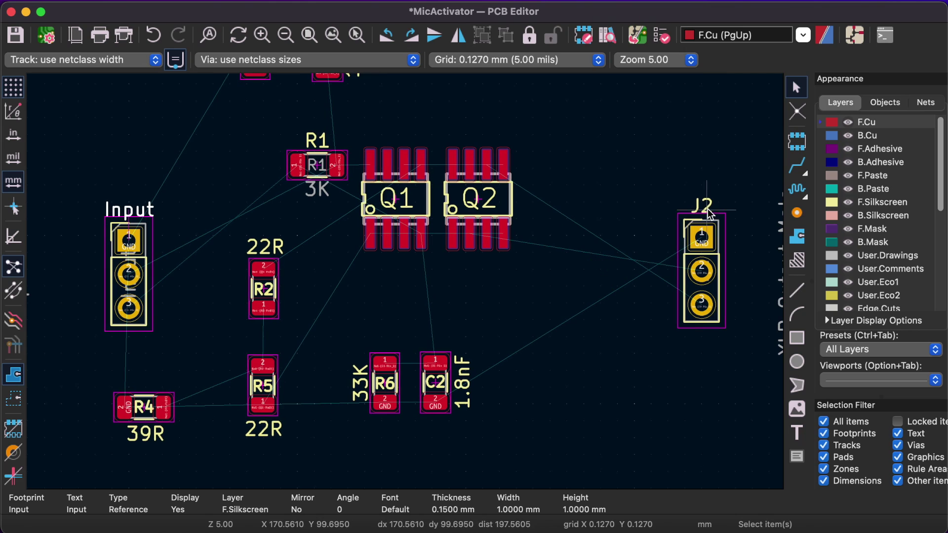
double_click(709, 211)
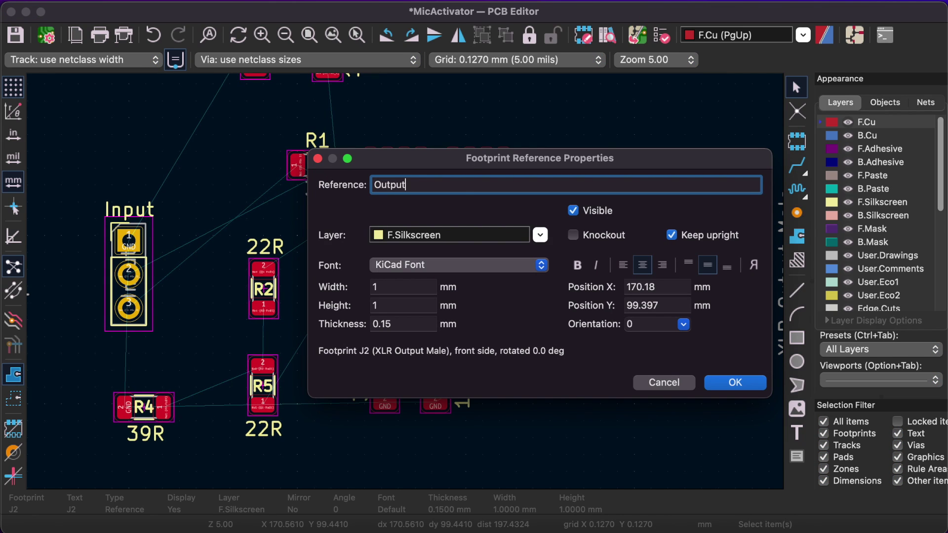
key("Return")
Step: Set the grid to 0.6350 mm (25 mils) and move Q1 and Q2 down level with the connectors
left_click(535, 60)
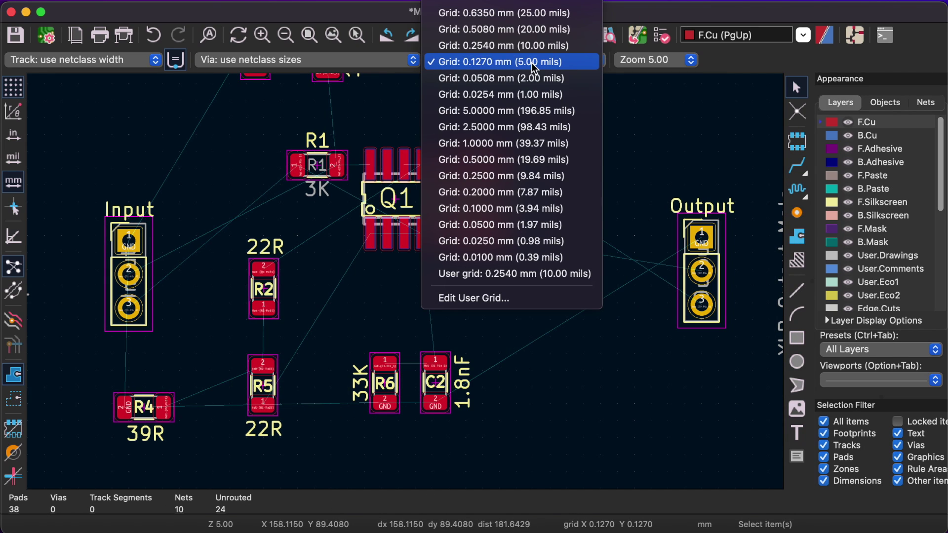
left_click(539, 12)
scroll(586, 275, "left", 3)
left_click_drag(630, 299, 422, 137)
left_click_drag(463, 205, 474, 266)
Step: Move the Output connector left so it sits right next to Q2
left_click(756, 275)
left_click_drag(756, 275, 604, 266)
left_click(591, 373)
Step: Move R2 and R5 close to the left side of Q1, with R5 directly below R2
scroll(602, 370, "left", 2)
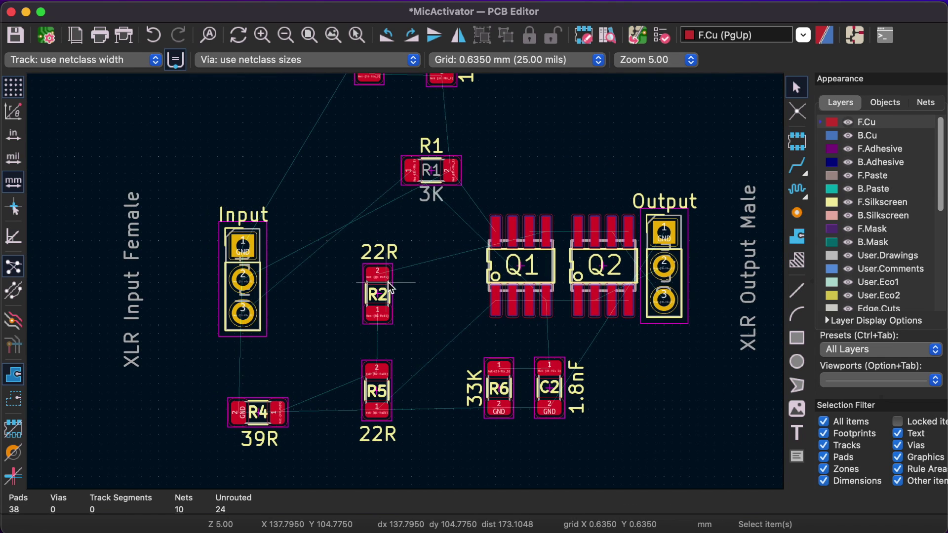
left_click_drag(391, 287, 497, 220)
scroll(450, 247, "up", 2)
scroll(432, 370, "down", 2)
left_click_drag(370, 426, 508, 331)
Step: Move C2 and R6 up side by side, directly beneath Q1 and Q2
scroll(582, 419, "right", 2)
left_click_drag(580, 418, 590, 368)
left_click_drag(489, 418, 538, 368)
left_click(436, 447)
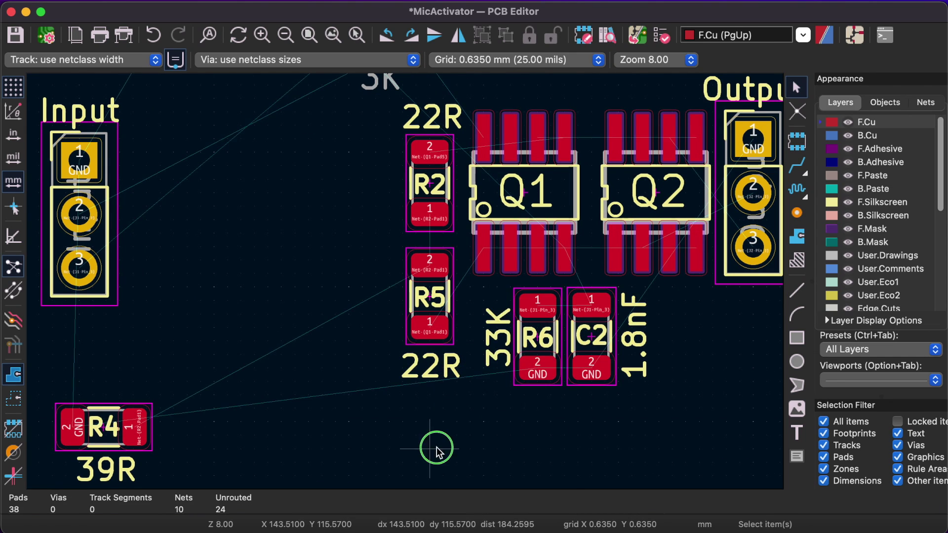
Step: Move the Input connector next to R2 and place R4 directly beneath the connector
scroll(436, 448, "left", 2)
left_click_drag(111, 280, 366, 258)
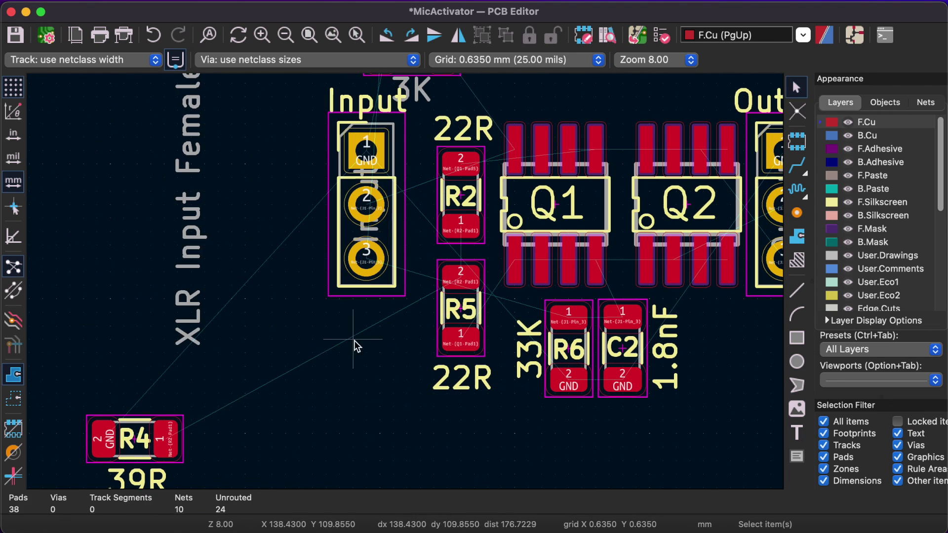
left_click_drag(134, 439, 353, 326)
scroll(387, 454, "up", 2)
scroll(387, 454, "right", 1)
left_click(387, 455)
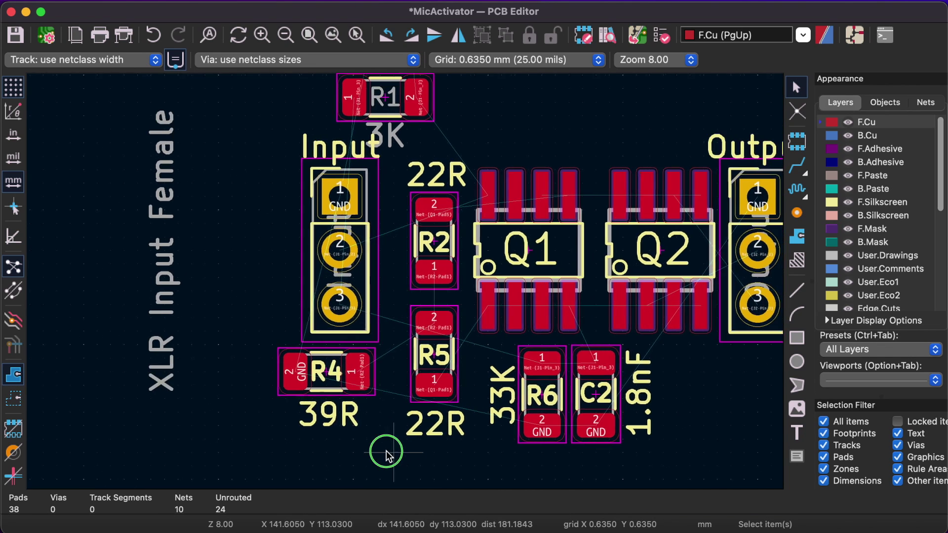
Step: Place R1 vertically just left of the Input connector, with its 3K value text horizontal above it
scroll(386, 452, "down", 2)
left_click_drag(381, 226, 290, 331)
key("r")
scroll(290, 331, "left", 1)
key("r")
left_click_drag(287, 332, 311, 290)
key("r")
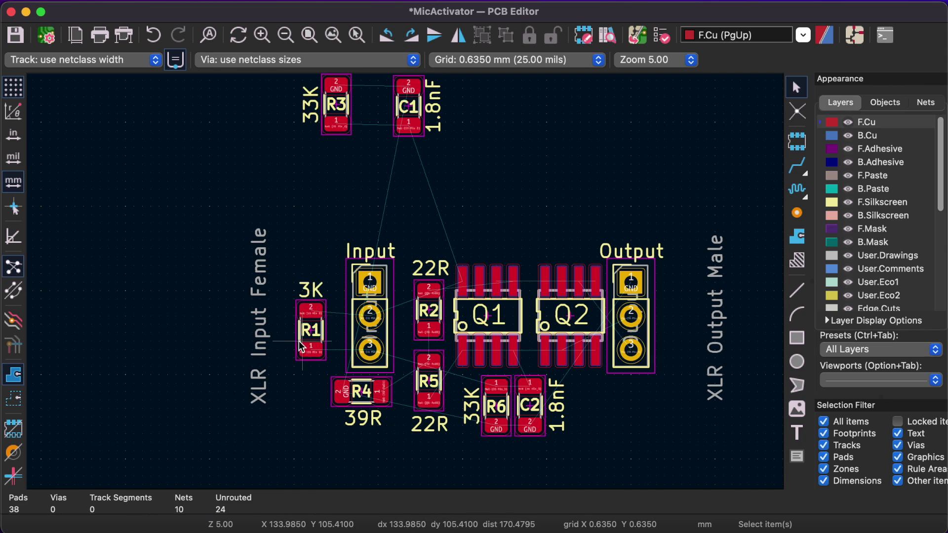
left_click_drag(304, 347, 320, 348)
left_click(304, 346)
Step: Move R3 and C1 down together and set them side by side just above Q1
scroll(269, 102, "up", 2)
scroll(269, 101, "right", 1)
left_click_drag(267, 100, 395, 176)
left_click_drag(375, 168, 488, 265)
scroll(478, 290, "up", 2)
scroll(478, 290, "down", 1)
left_click(503, 232)
left_click_drag(429, 204, 419, 243)
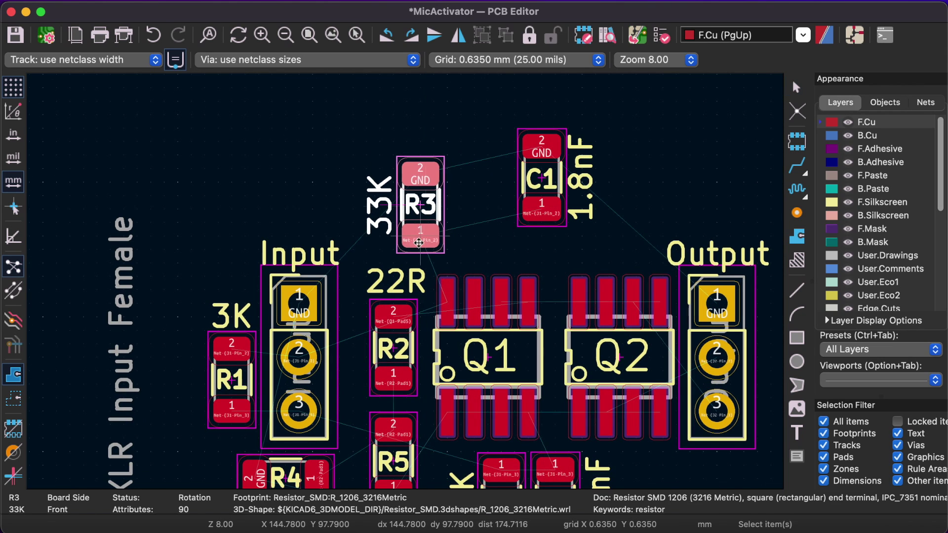
left_click_drag(541, 183, 477, 241)
left_click(423, 218, "shift")
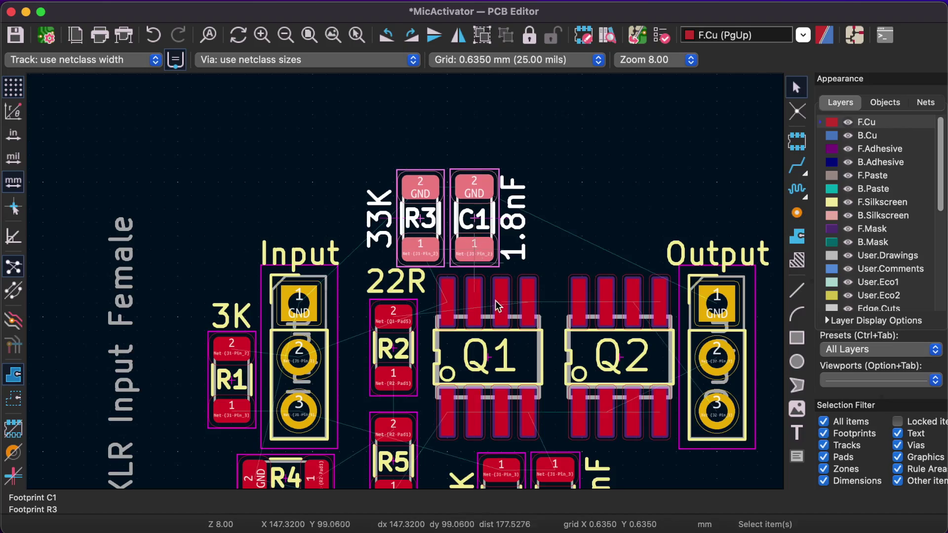
Step: Move Q2 and the Output connector slightly closer to Q1
scroll(479, 266, "up", 2)
middle_click_drag(562, 232, 598, 180)
middle_click_drag(651, 368, 508, 196)
middle_click_drag(468, 170, 477, 260)
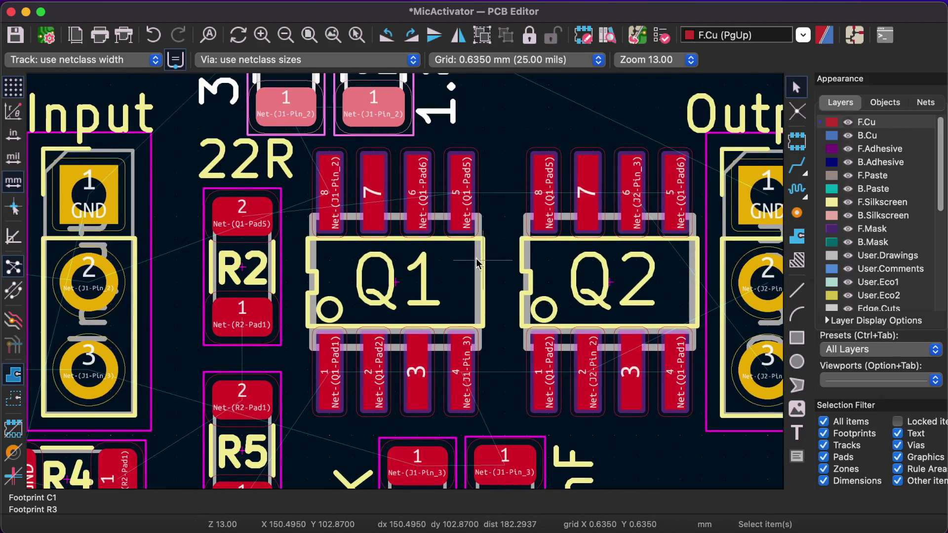
left_click(522, 286)
key("Escape")
left_click(718, 321)
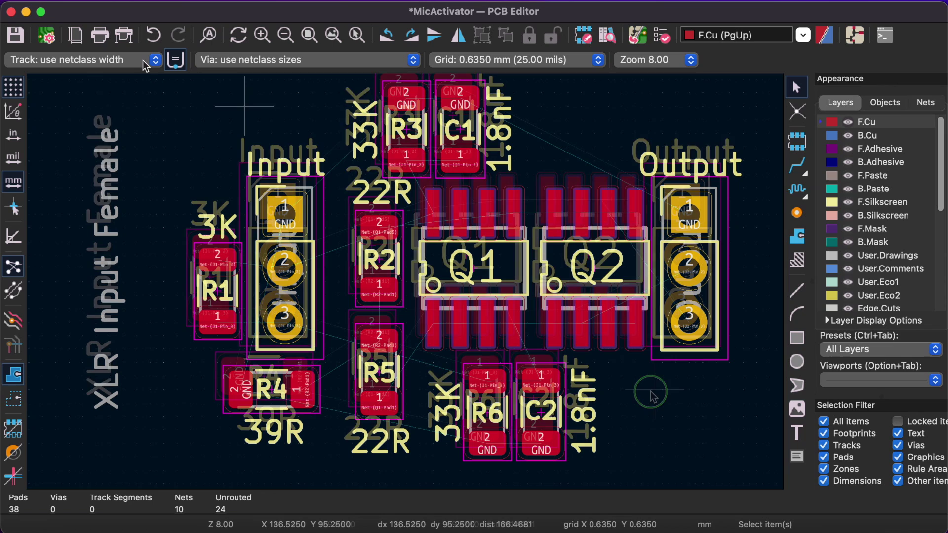
Step: Set the track width to 0.425 mm and route R1's pads 2 and 1 to Input pins 2 and 3
left_click(144, 61)
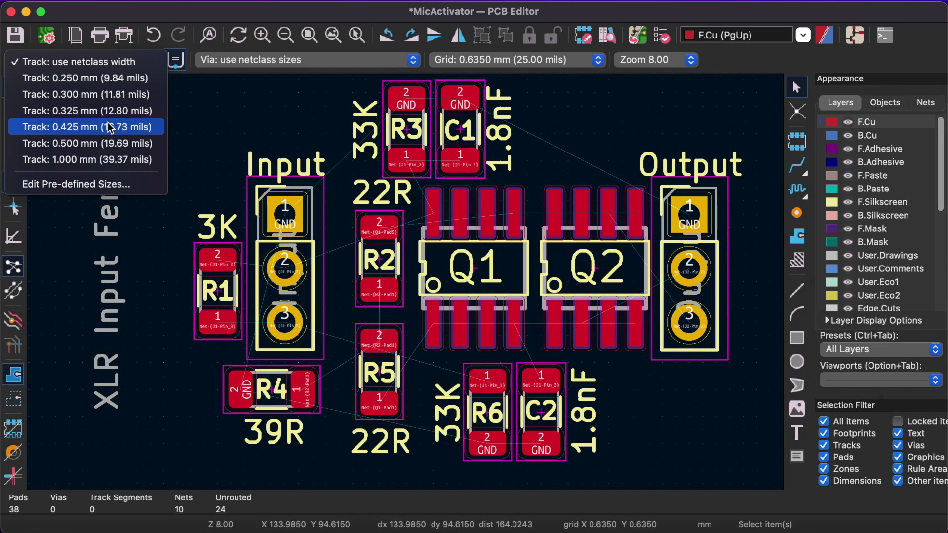
left_click(108, 127)
left_click(797, 167)
left_click(223, 262)
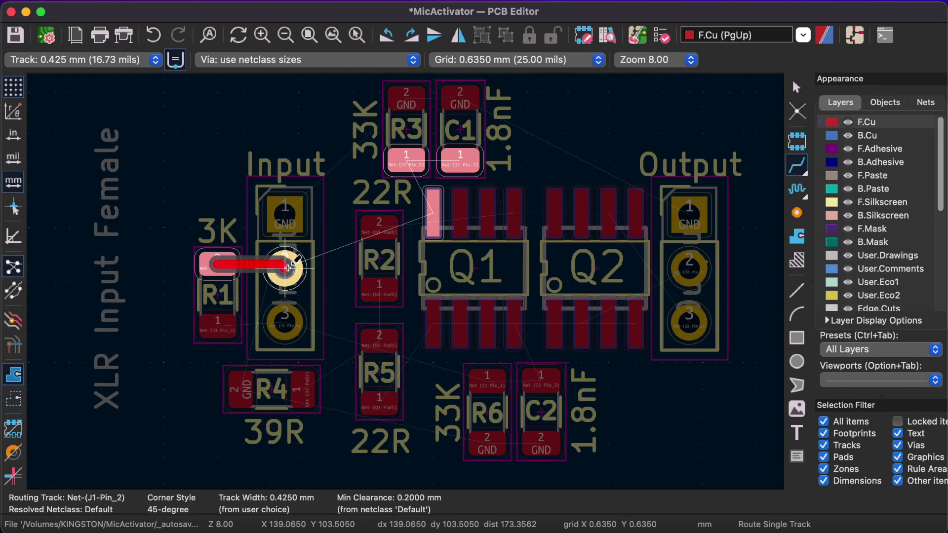
left_click(292, 267)
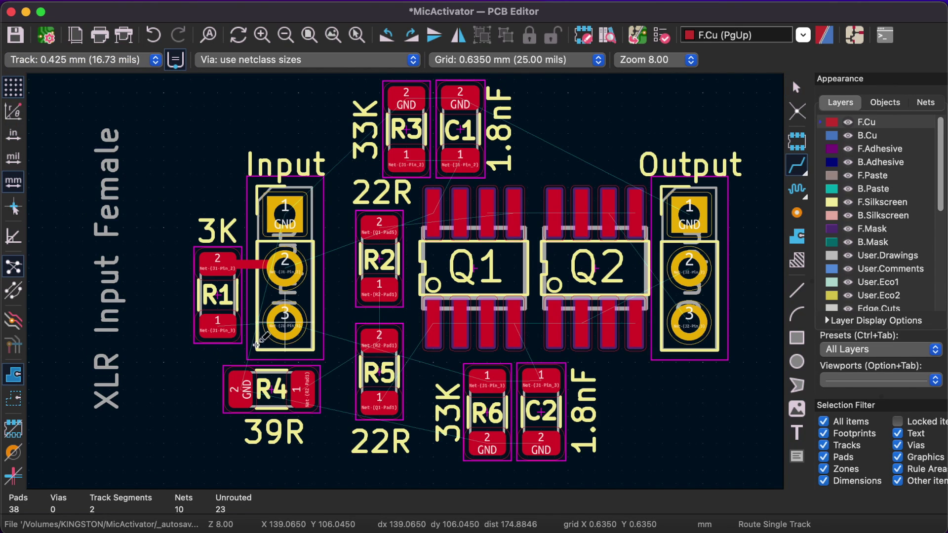
left_click(218, 326)
left_click(297, 327)
Step: Route R3 pad 1 to C1 pad 1 and join that track to Q1 pad 8
left_click(406, 161)
left_click(462, 161)
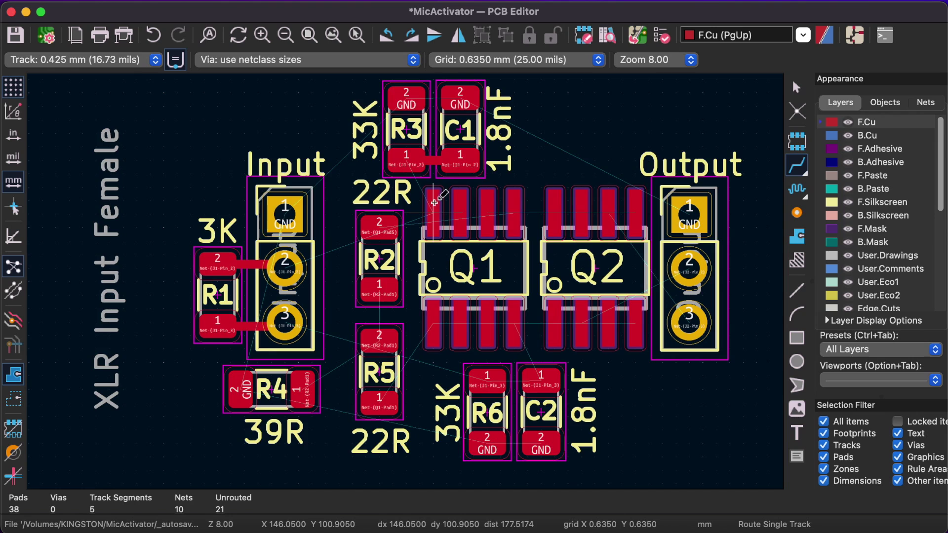
left_click(433, 214)
left_click(426, 162)
Step: Route R6 pad 1 to C2 pad 1 and join that track to Q1 pad 4
left_click(488, 380)
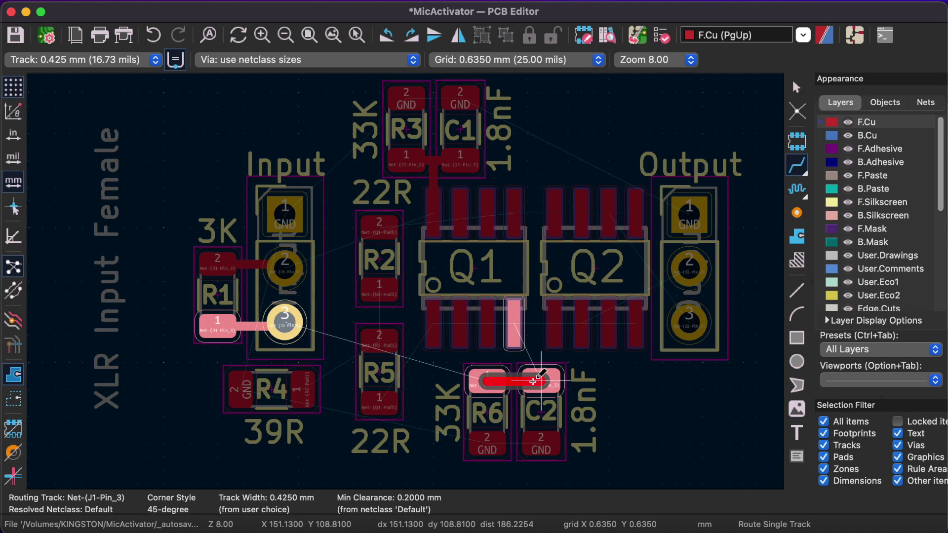
left_click(539, 381)
left_click(514, 339)
left_click(514, 379)
Step: Move the Input connector, R1 and R4 together with their tracks and labels slightly to the right, closer to R2 and R5
key("Escape")
left_click_drag(167, 136, 334, 444)
left_click_drag(303, 390, 312, 390)
left_click(232, 206)
Step: Route Input pin 2 up to R3 pad 1, and R2 pad 1 down to R5 pad 2
key("x")
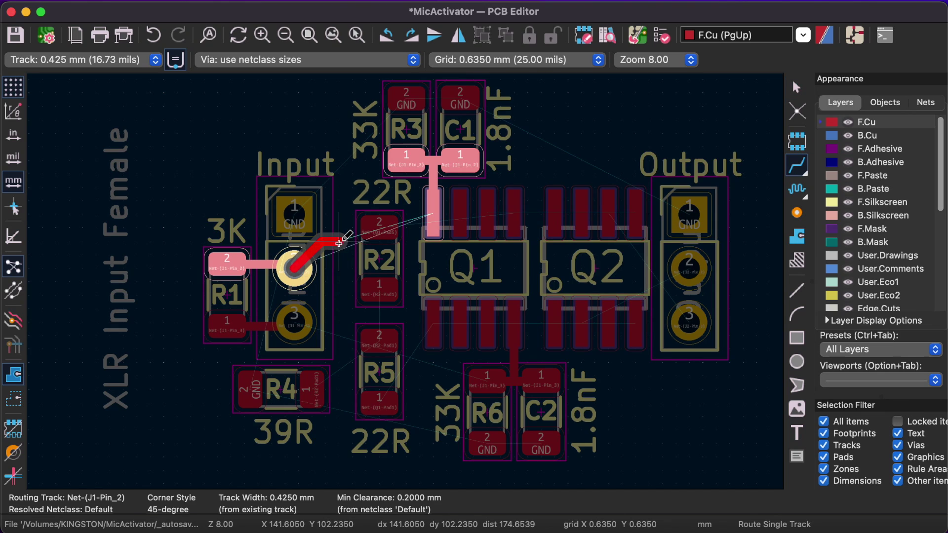
left_click(404, 171)
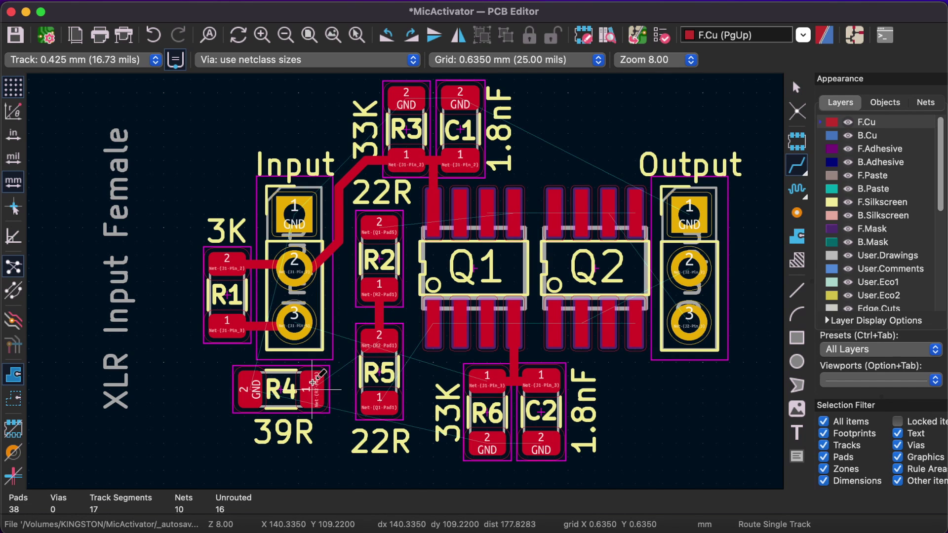
Step: Route R4 pad 1 to R5 pad 2, and Q1 pad 1 to R5 pad 1
left_click(313, 390)
left_click(375, 344)
left_click(434, 339)
left_click(379, 402)
Step: Route Input pin 3 down across R4 and beneath R5 to R6 pad 1
middle_click_drag(360, 465, 413, 433)
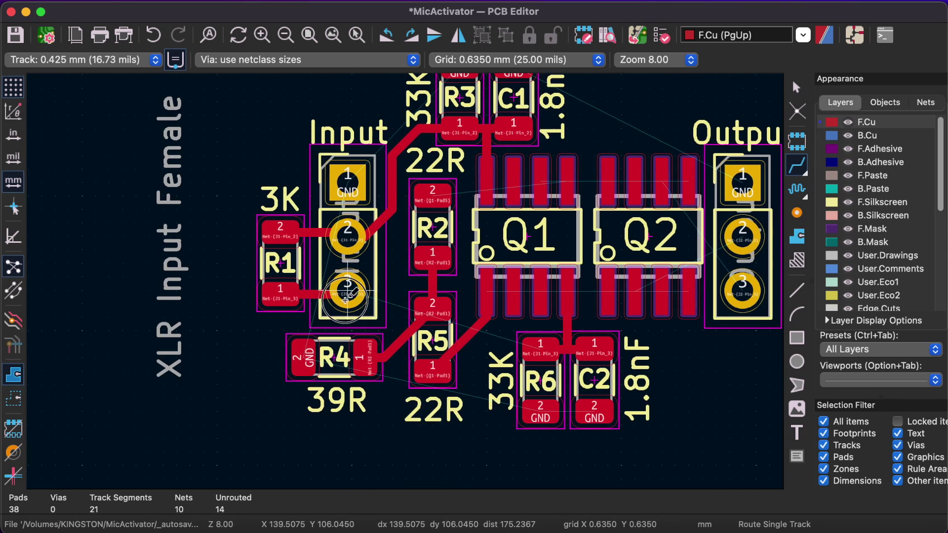
left_click(347, 291)
left_click(539, 348)
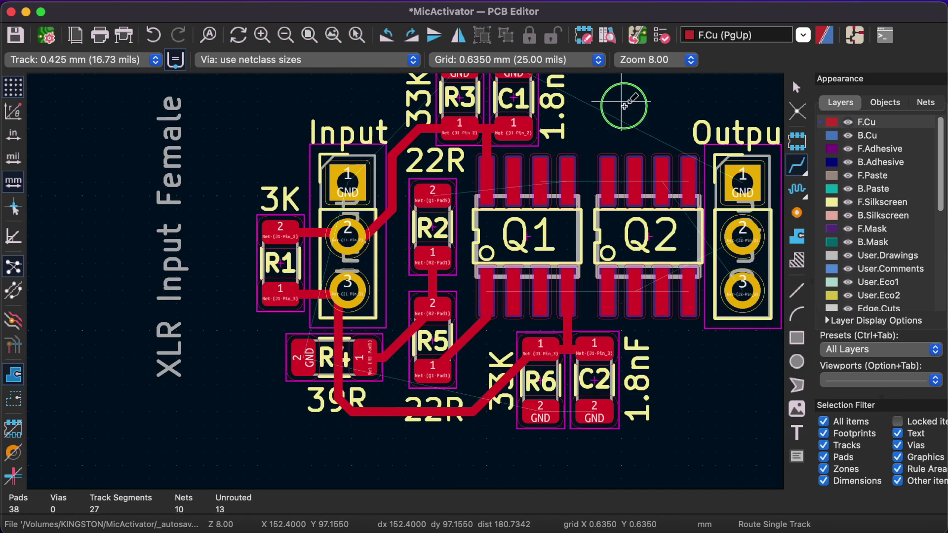
Step: Route Q2 pad 6 to Output pin 3, and Q2 pad 2 around the outside of the connector to Output pin 2
scroll(574, 143, "right", 3)
scroll(574, 142, "up", 2)
scroll(574, 142, "right", 1)
left_click(578, 220)
left_click(658, 329)
left_click(550, 330)
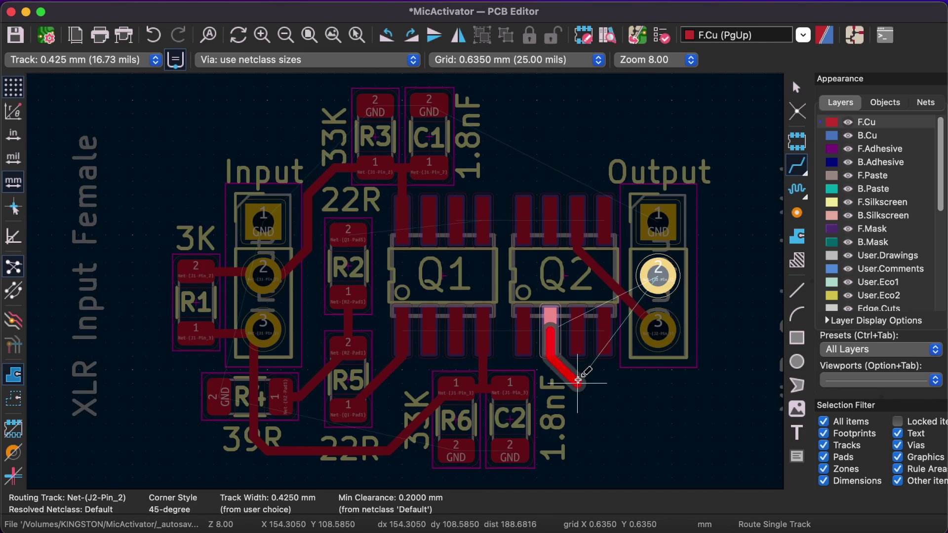
left_click(658, 276)
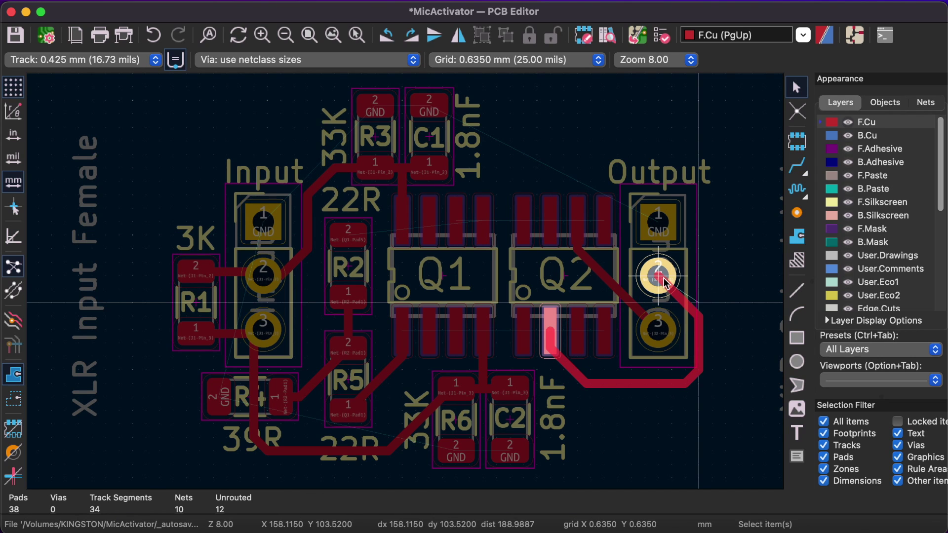
key("Escape")
Step: Route Q1 pad 6 over the top of Q2 to Q2 pad 5
middle_click_drag(606, 442, 654, 440)
key("x")
left_click(505, 217)
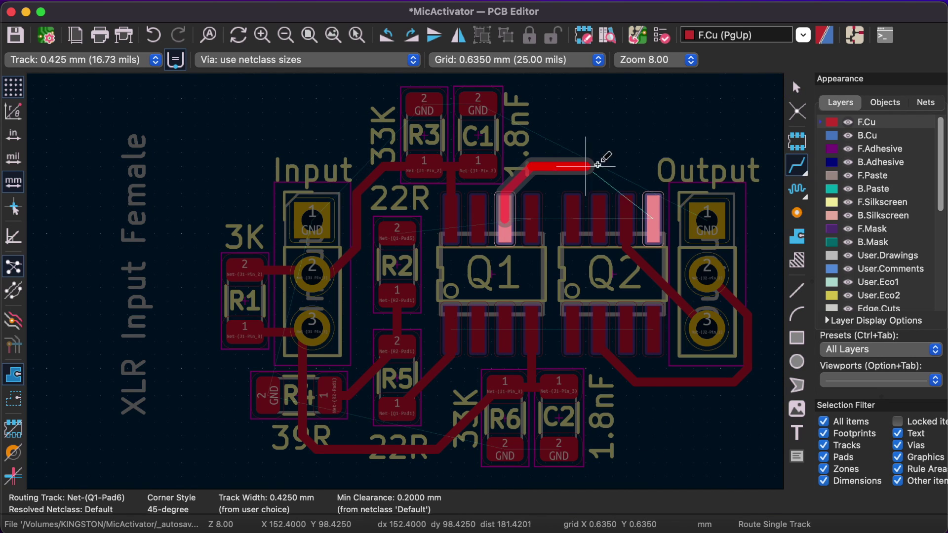
left_click(661, 201)
Step: Set the track width to 0.325 mm and route R2 pad 2 through Q1's body to Q1 pad 5 and Q2 pad 8
left_click(136, 60)
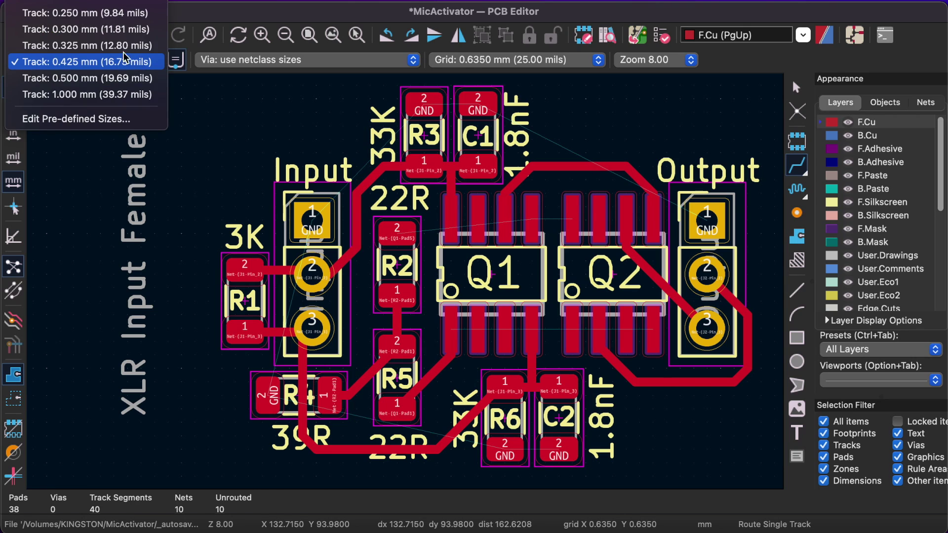
left_click(74, 41)
scroll(424, 274, "up", 2)
left_click(394, 207)
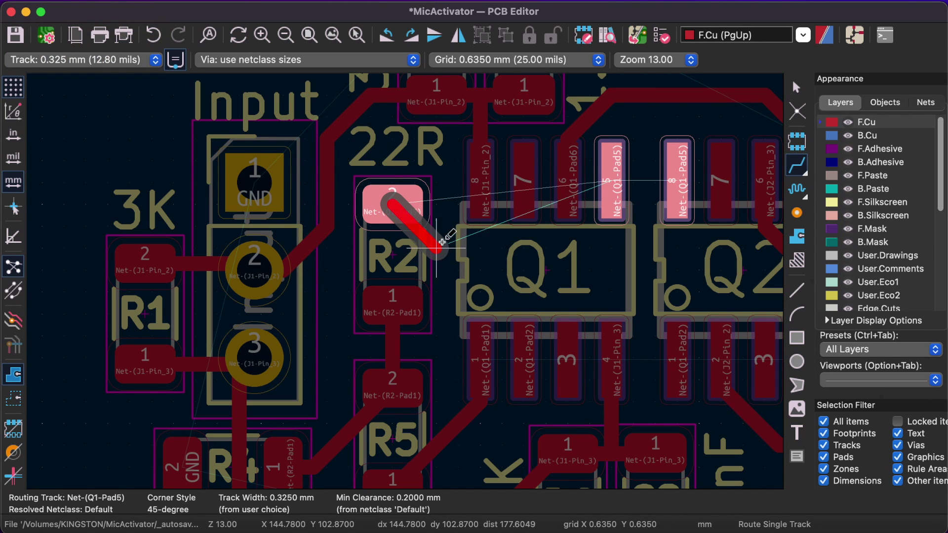
left_click(585, 248)
left_click(606, 213)
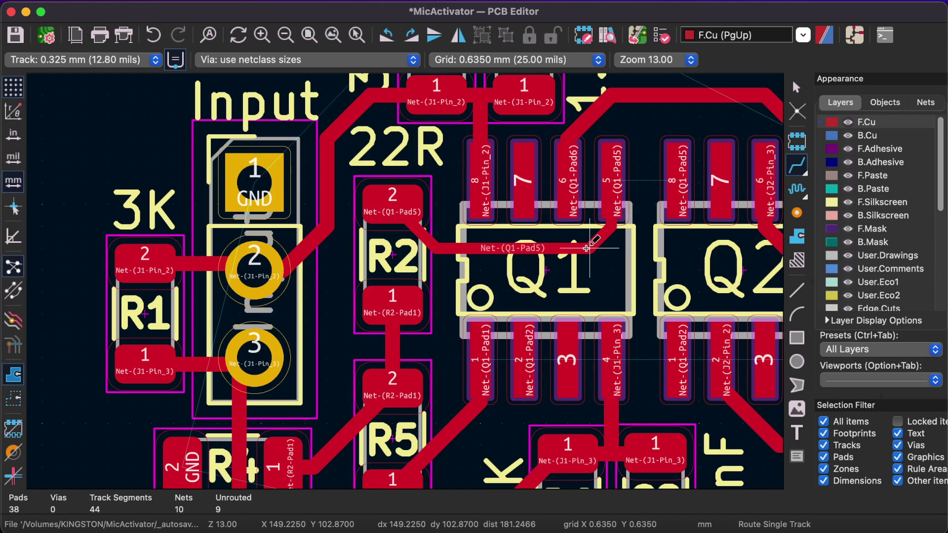
left_click(589, 247)
left_click(674, 197)
Step: Route Q1 pad 2 to Q2 pad 1, and Q2 pad 4 to Q1 pad 1, through the bodies of both transistors
middle_click_drag(673, 194, 584, 192)
left_click(435, 358)
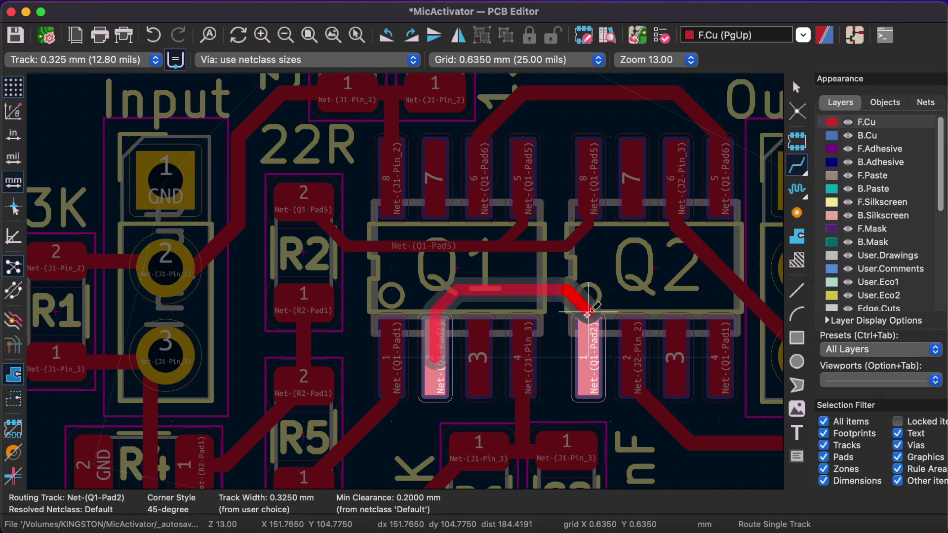
left_click(590, 341)
left_click(720, 358)
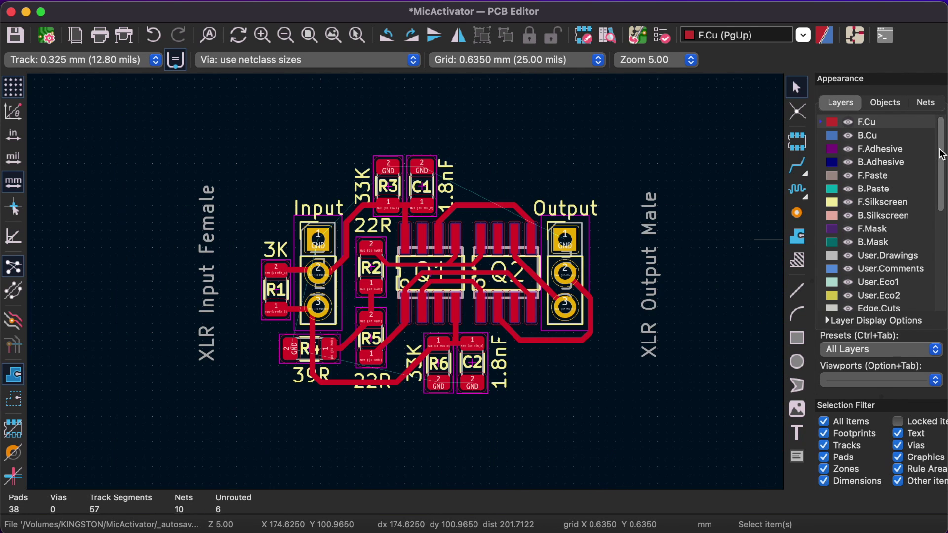
Step: Draw a rectangular board outline about 28 mm by 20.3 mm around all components with lines on Edge.Cuts
left_click_drag(940, 149, 939, 153)
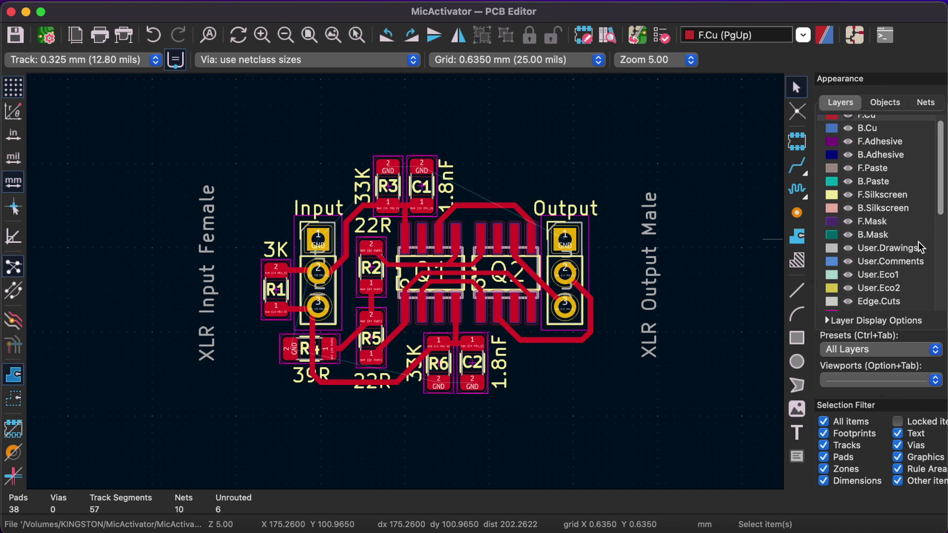
left_click(882, 302)
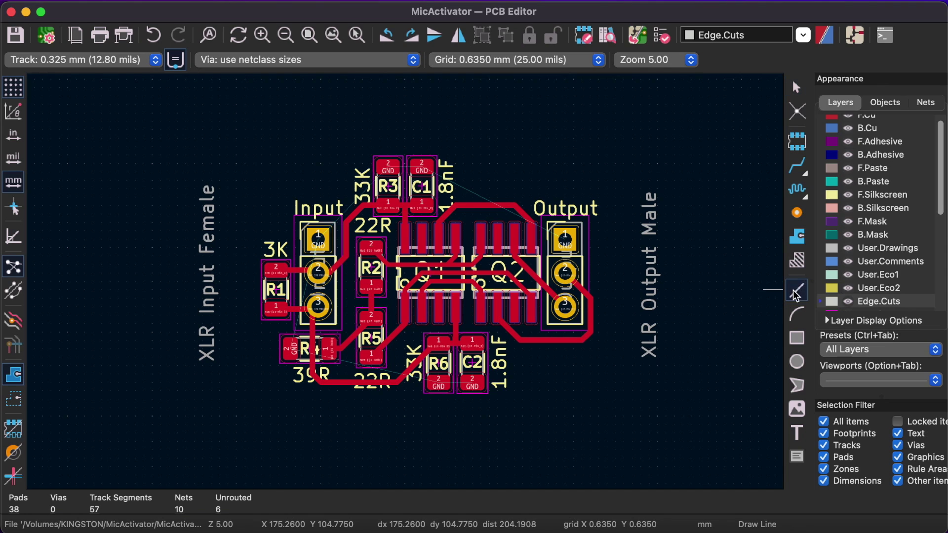
left_click(237, 138)
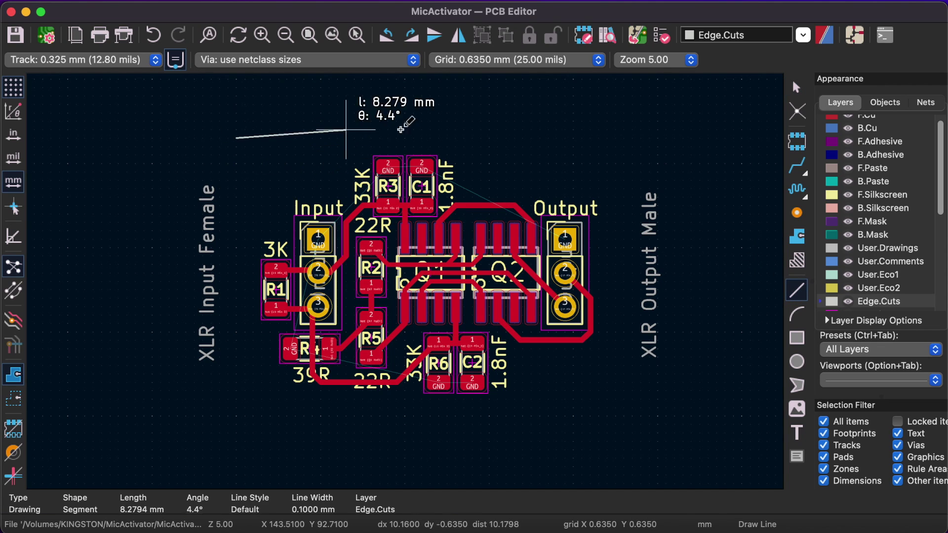
left_click(607, 138)
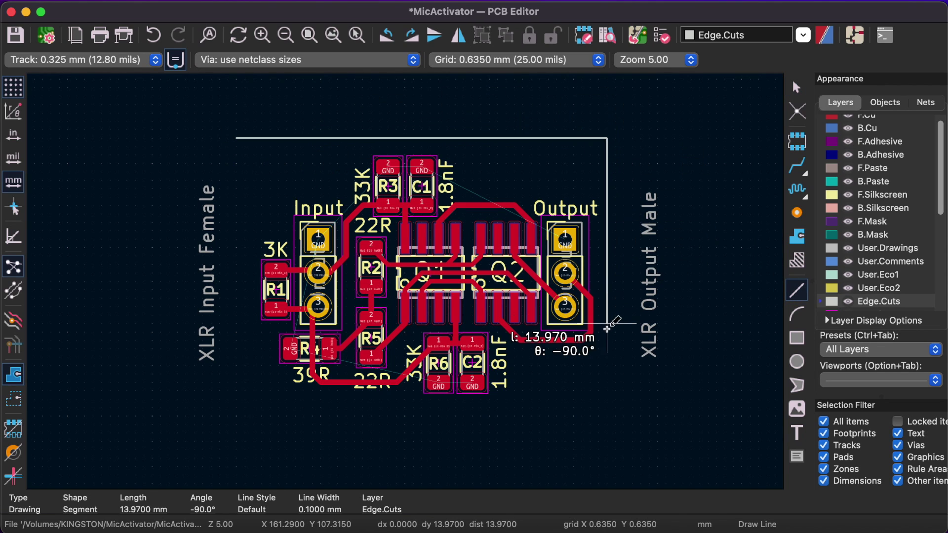
left_click(607, 409)
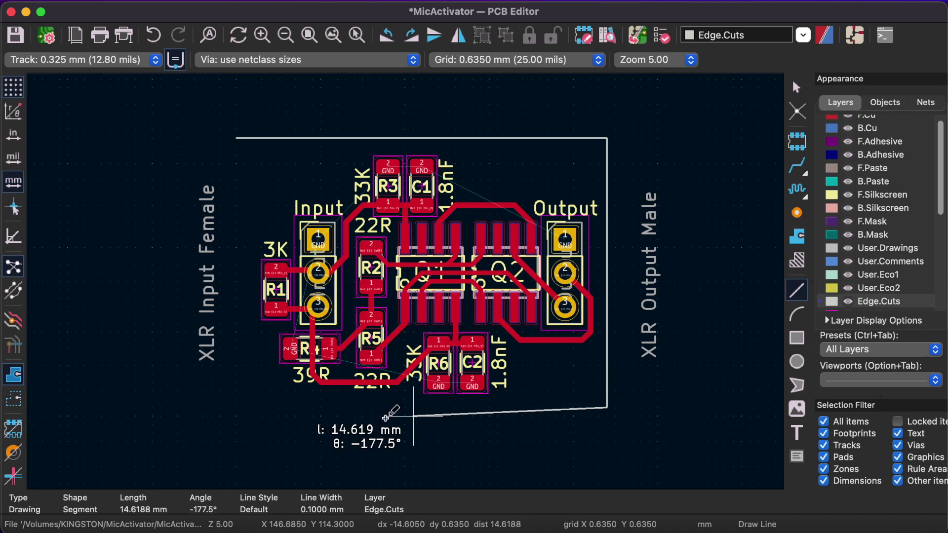
left_click(237, 409)
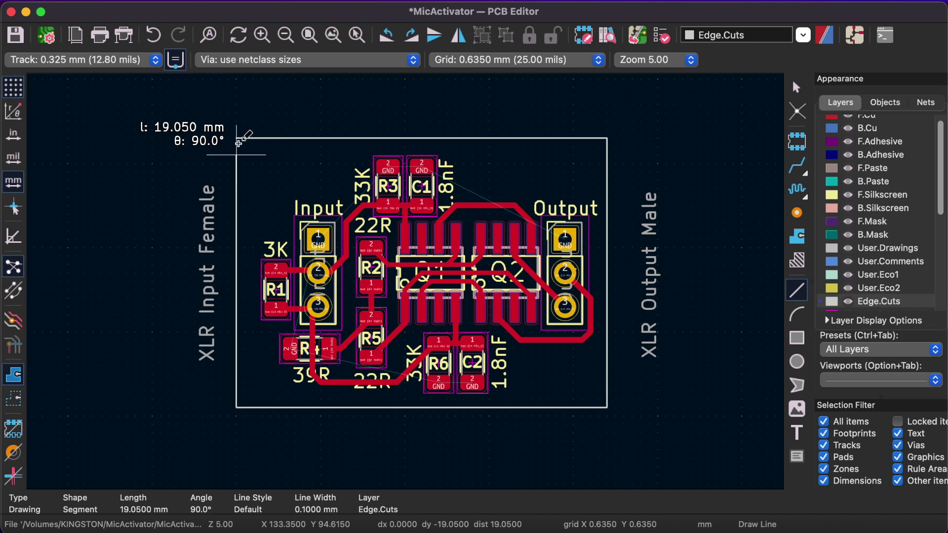
left_click(236, 139)
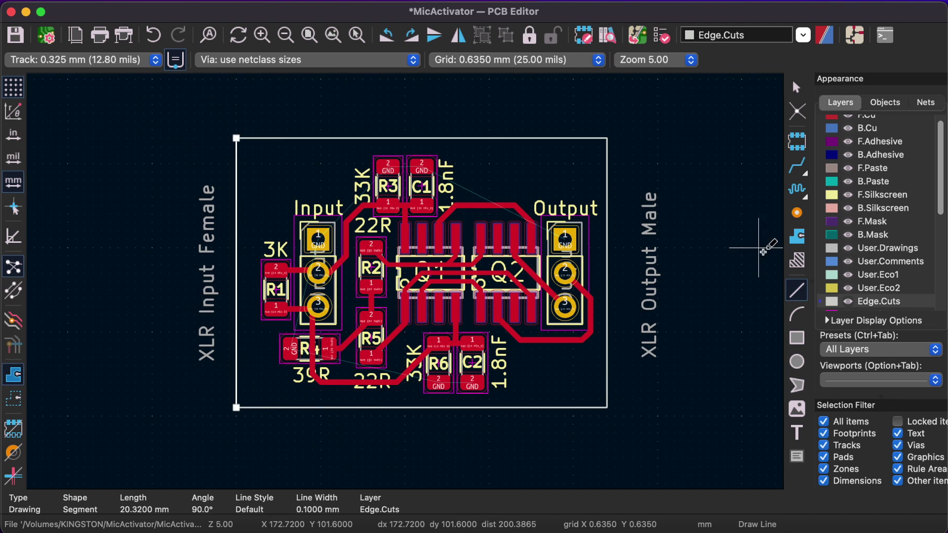
Step: Start a filled copper zone on F.Cu just inside the board's upper-left corner, with no net and Solid pad connections
left_click(797, 239)
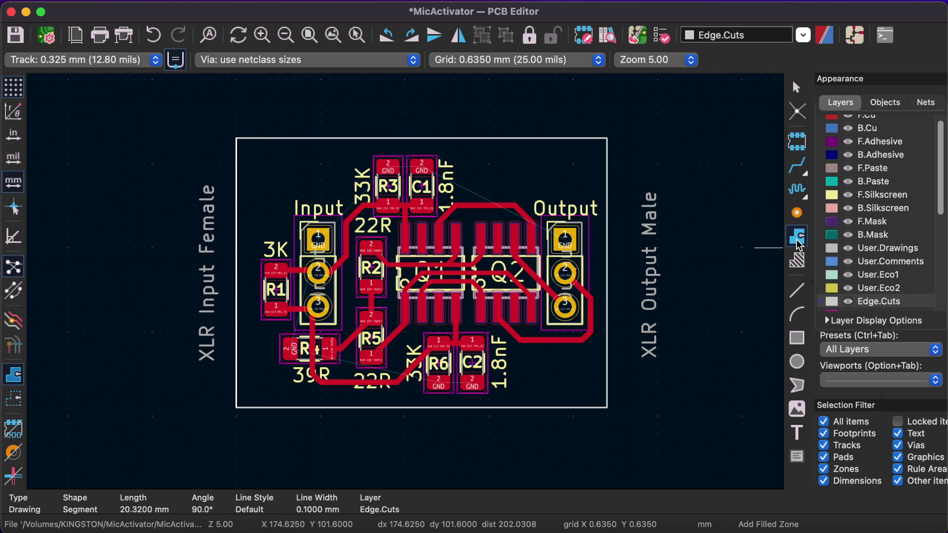
scroll(862, 149, "up", 1)
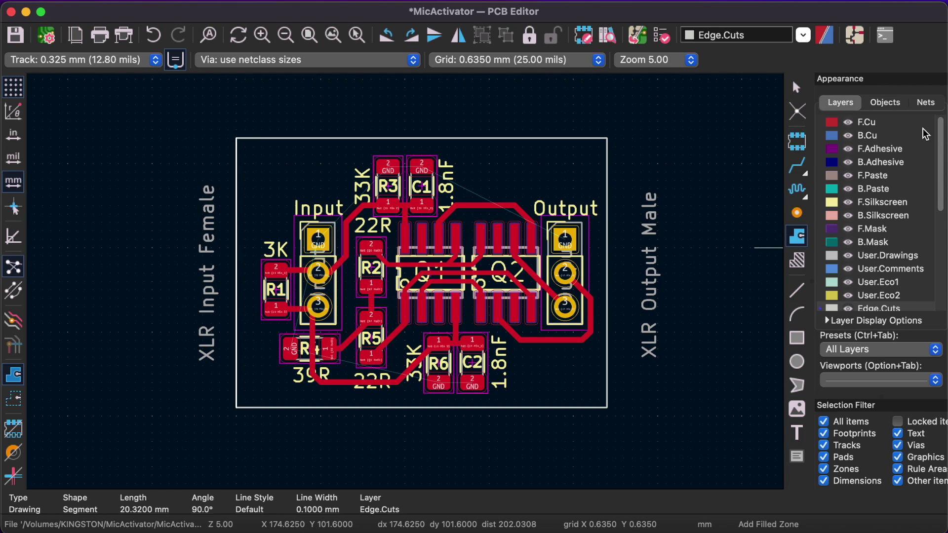
left_click(859, 124)
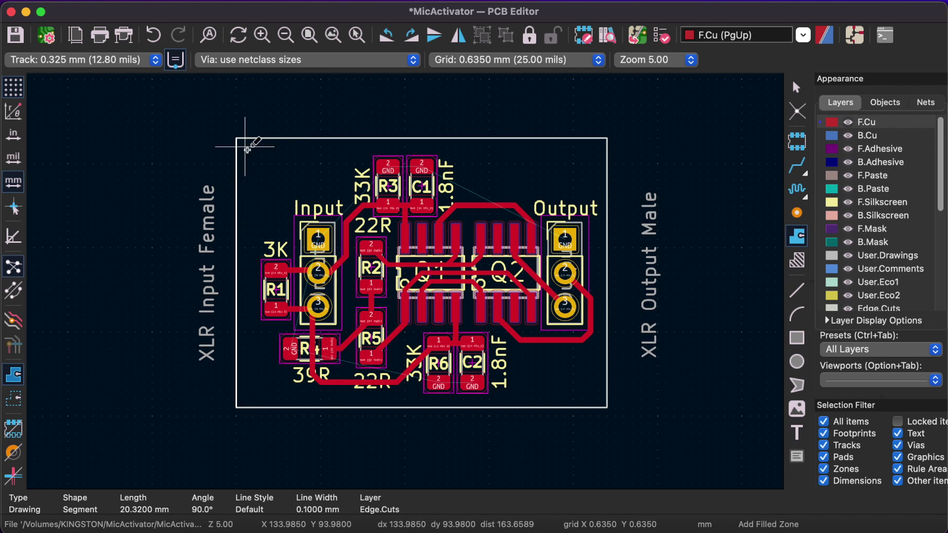
left_click(247, 147)
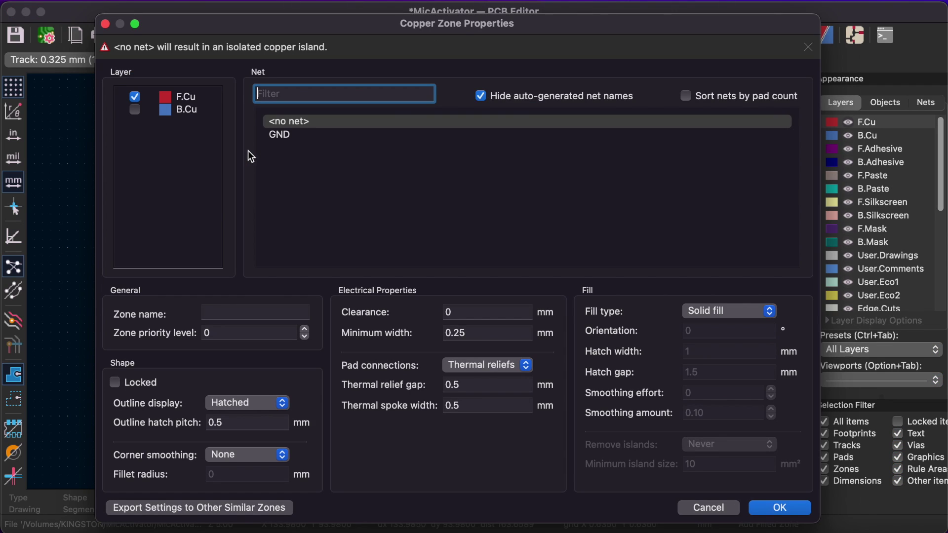
left_click(494, 365)
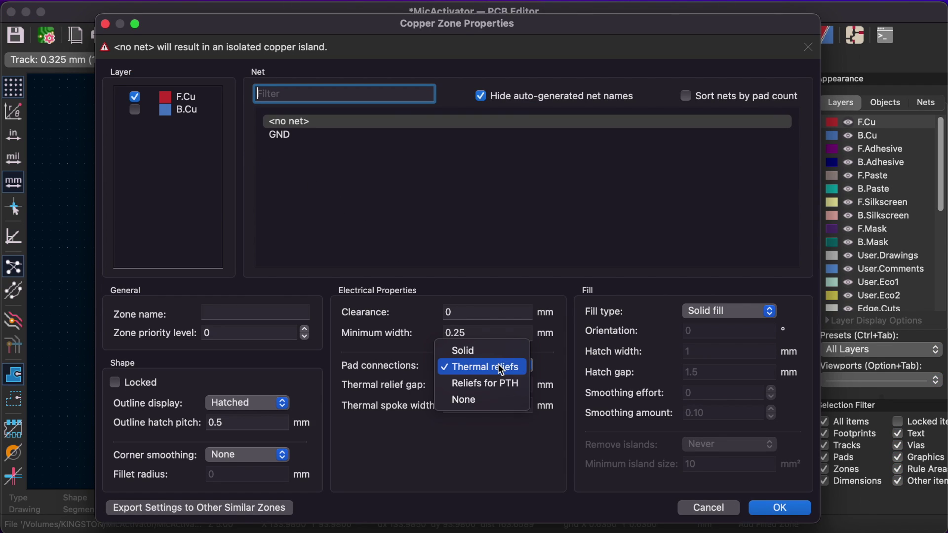
left_click(468, 352)
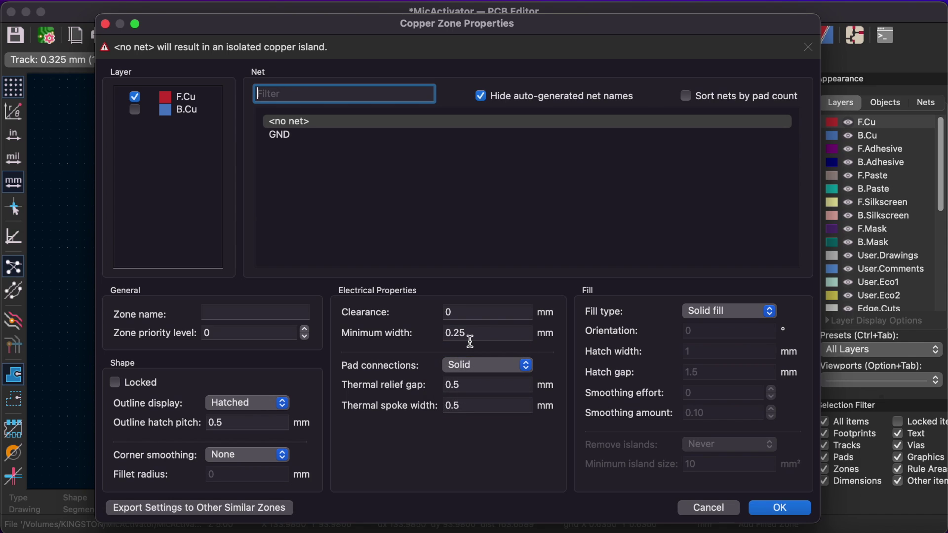
left_click(797, 511)
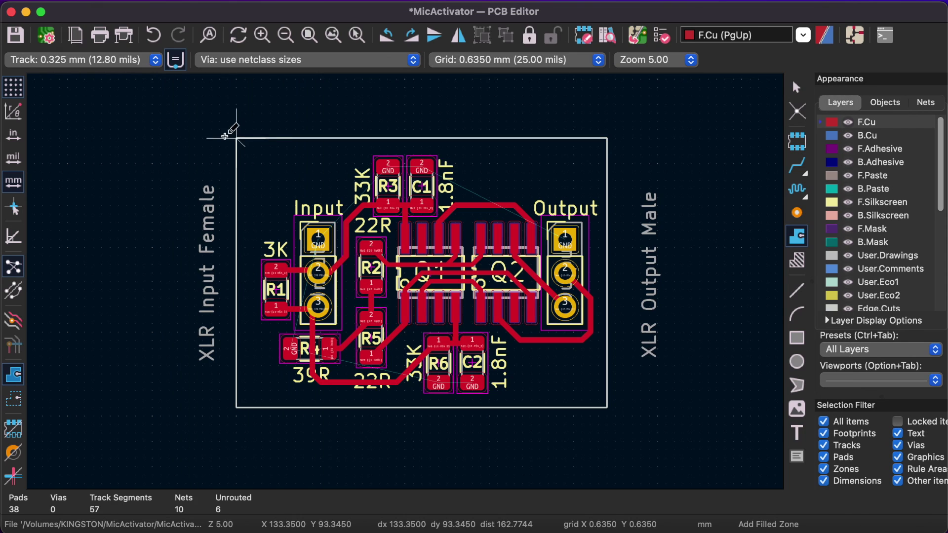
Step: Complete the copper zone as a closed rectangle just inside the board outline
left_click(599, 146)
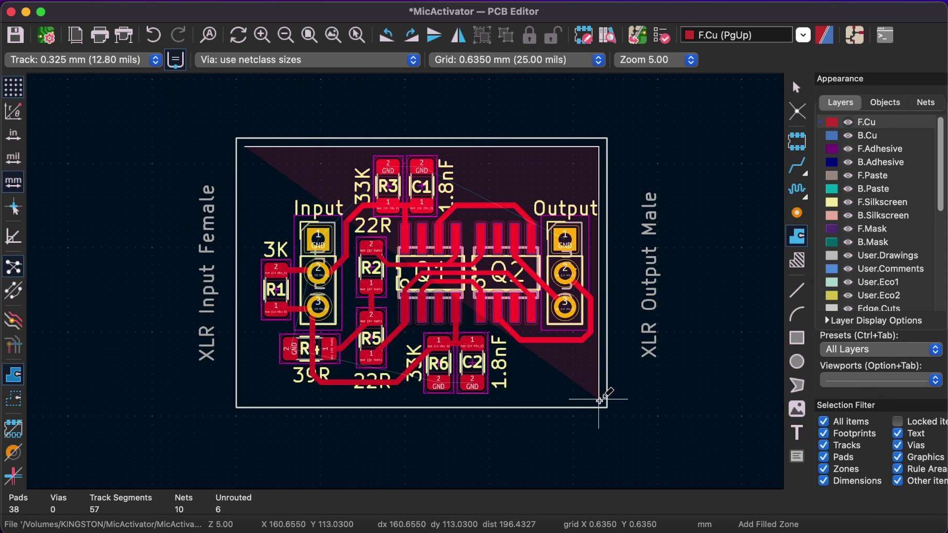
left_click(599, 400)
left_click(244, 399)
left_click(245, 147)
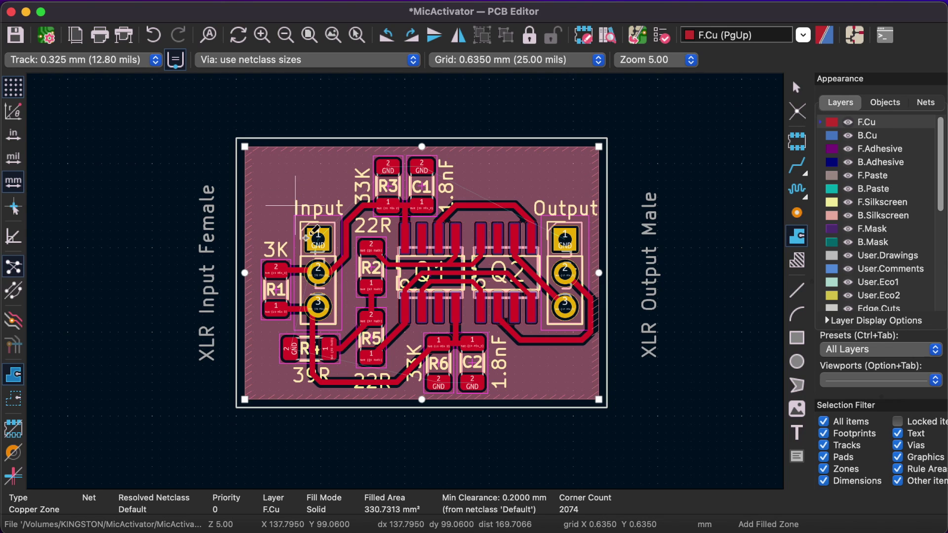
Step: Draw a rectangular rule area on F.Cu just inside the copper zone that keeps out copper fill
left_click(797, 260)
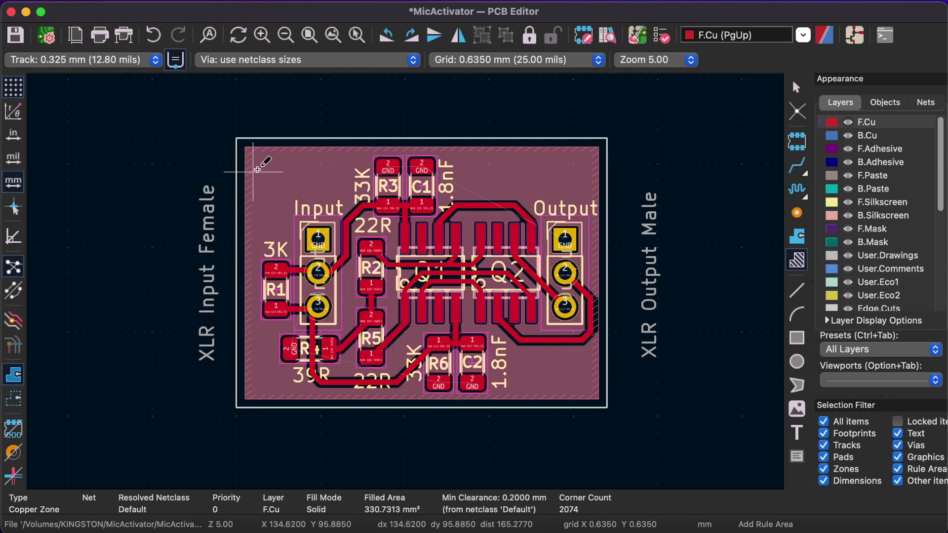
left_click(253, 171)
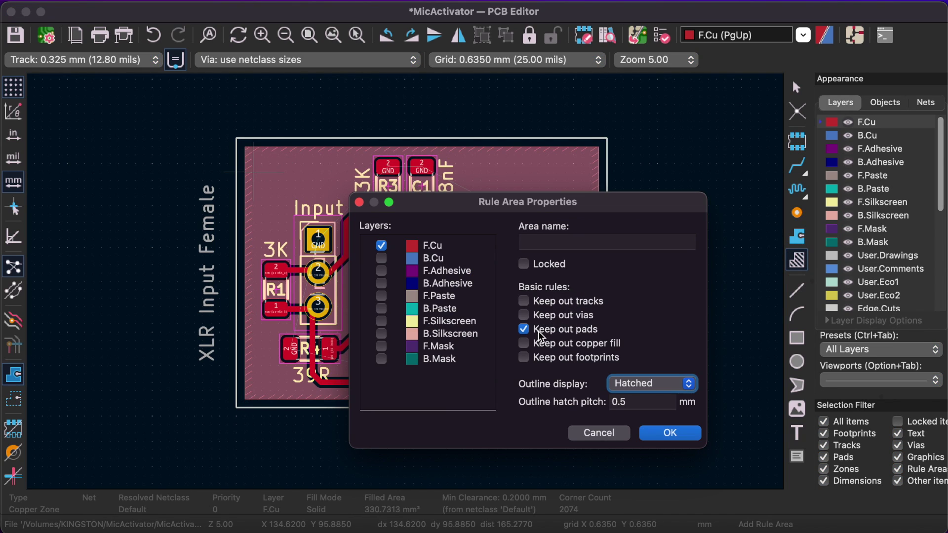
left_click(670, 433)
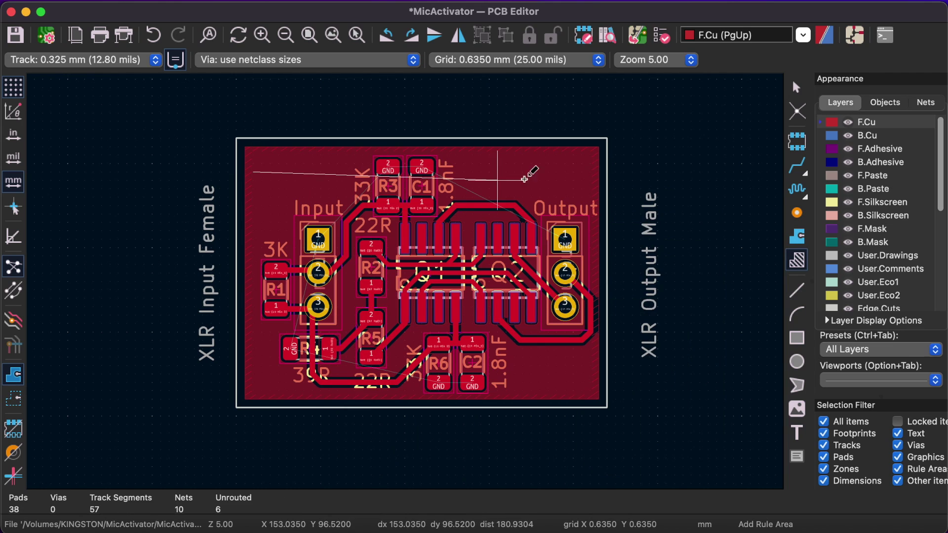
left_click(590, 172)
left_click(591, 382)
left_click(253, 382)
left_click(253, 172)
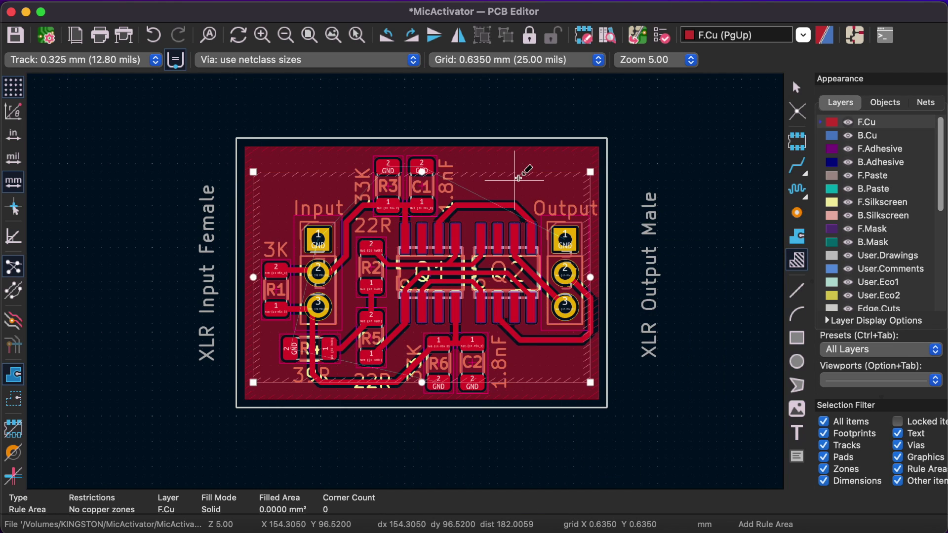
Step: Refill the zones and tighten the upper edges, lowering the zone and board outline by 0.635 mm and raising the rule area's edge
key("b")
left_click_drag(422, 172, 421, 147)
left_click(464, 147)
left_click(606, 140)
left_click_drag(606, 138, 607, 146)
left_click(236, 140)
left_click_drag(236, 138, 236, 147)
Step: Move the copper zone's and board outline's right edges outward by 0.635 mm, making the outline 28.575 mm wide
scroll(369, 204, "down", 3)
left_click(603, 241)
mouse_move(603, 238)
left_mouse_down()
mouse_move(611, 237)
mouse_move(602, 235)
left_mouse_up()
left_click(595, 235)
left_click(601, 364)
left_click_drag(603, 364, 612, 364)
left_click(601, 104)
left_click_drag(603, 104, 611, 104)
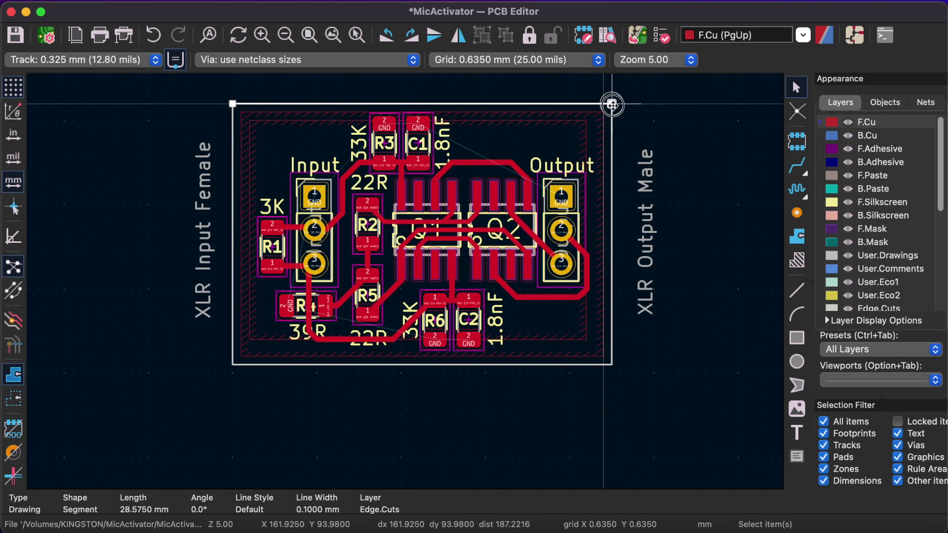
Step: Refill the zones and extend the rule area's right edge outward by one grid step of 0.635 mm
key("b")
left_click(588, 222)
left_click_drag(587, 225, 595, 225)
left_click(677, 247)
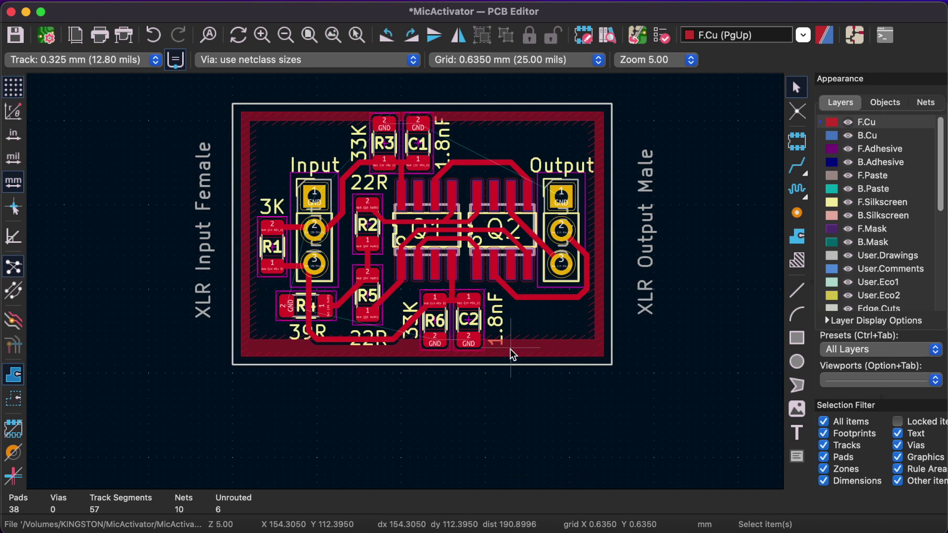
Step: Raise the lower edges of the copper zone and board outline by 0.635 mm toward the rule area
left_click(511, 349)
left_click(494, 340)
left_click_drag(422, 340, 422, 348)
left_click(485, 390)
Step: Route 1.000 mm GND tracks from Input pad 1, R4 pad 2 and Output pad 1 straight to the surrounding copper frame
scroll(480, 376, "up", 2)
middle_click_drag(480, 375, 534, 497)
key("x")
left_click(143, 60)
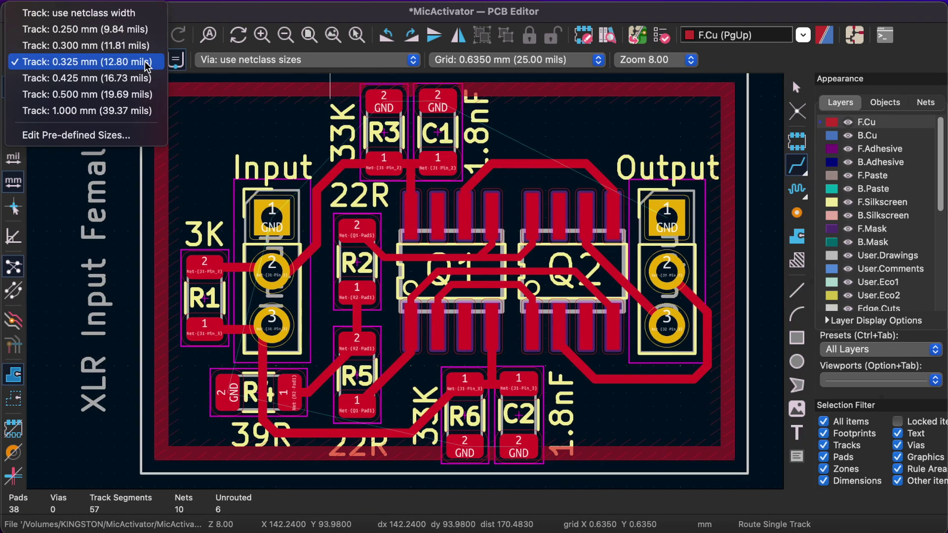
left_click(128, 110)
left_click(271, 218)
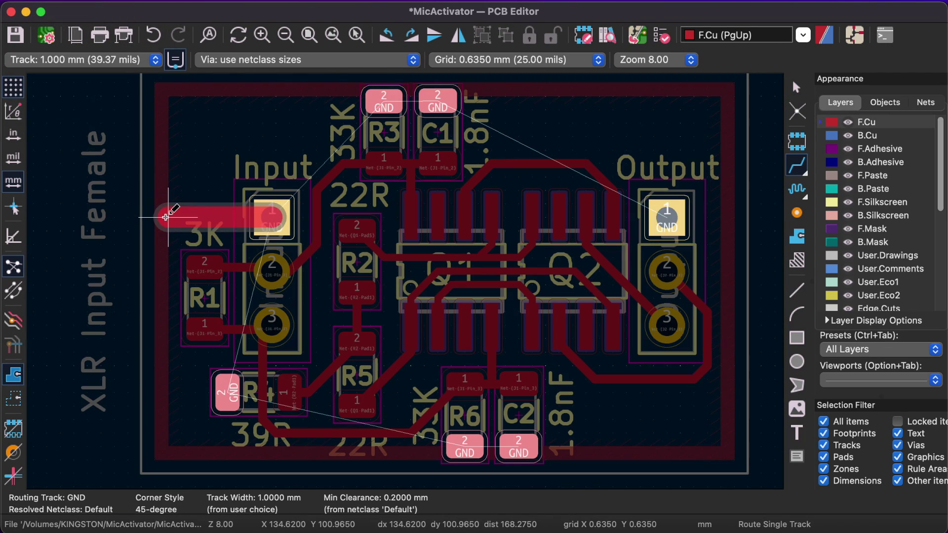
double_click(163, 218)
left_click(228, 393)
double_click(166, 393)
left_click(667, 217)
double_click(730, 217)
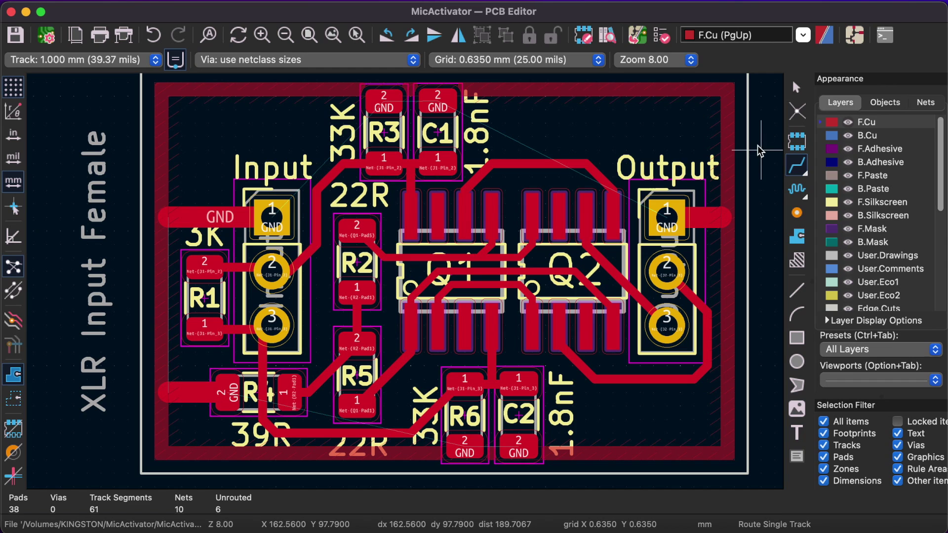
key("Escape")
Step: Assign the copper zone to the GND net and refill it
left_click(728, 132)
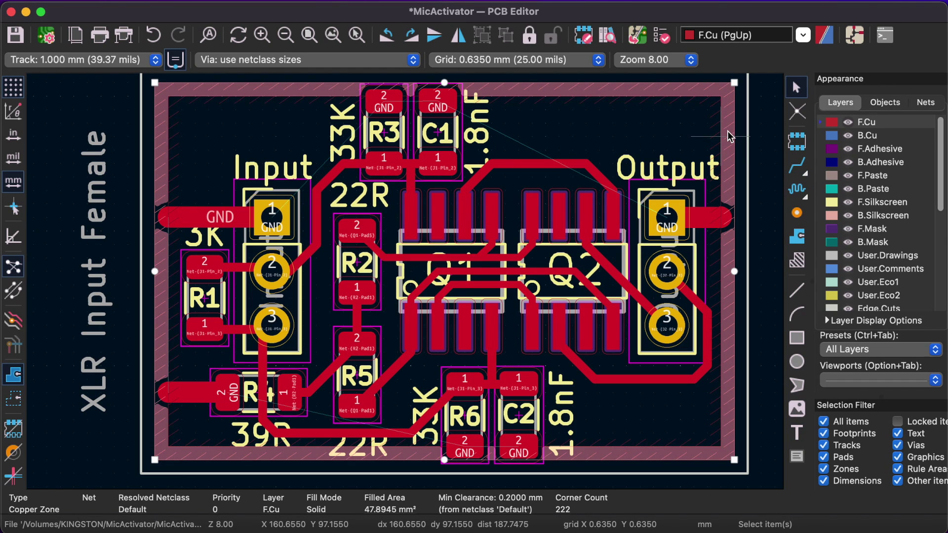
double_click(730, 137)
left_click(321, 135)
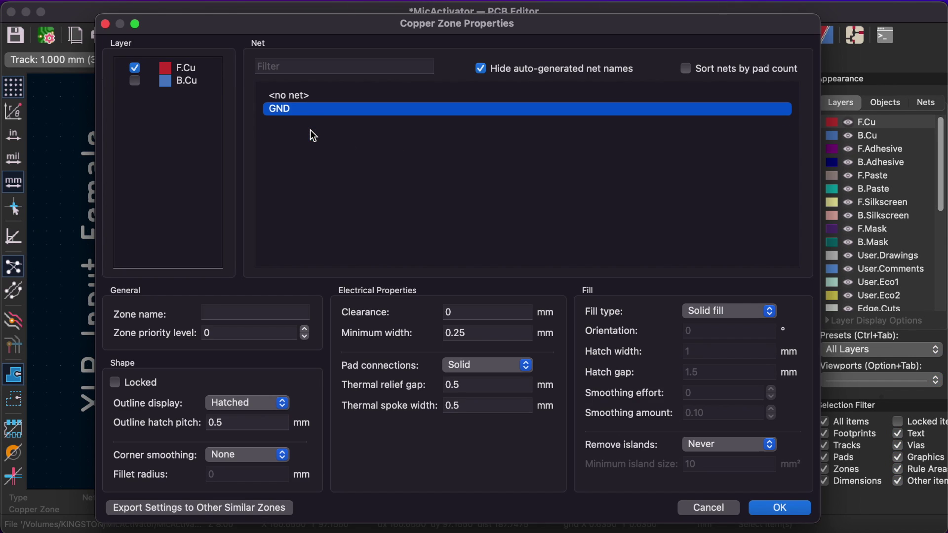
left_click(800, 508)
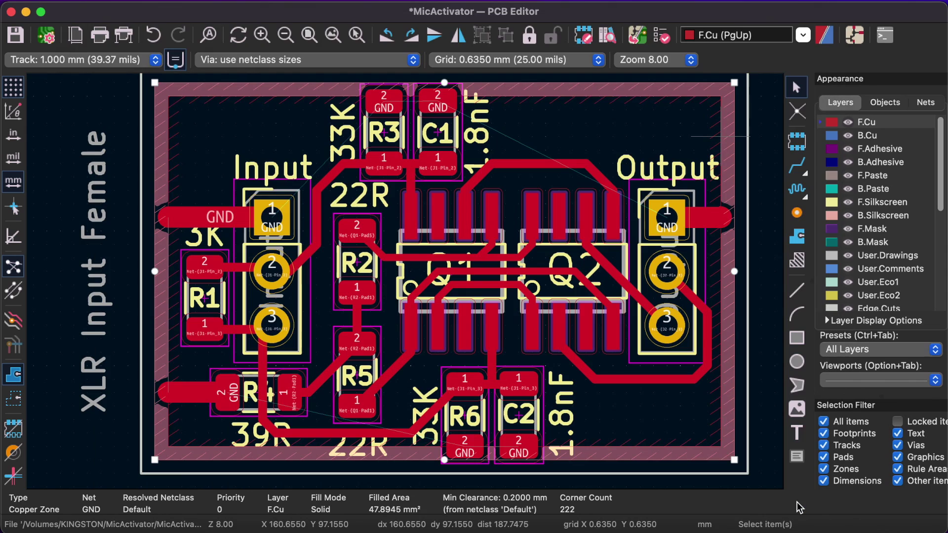
key("b")
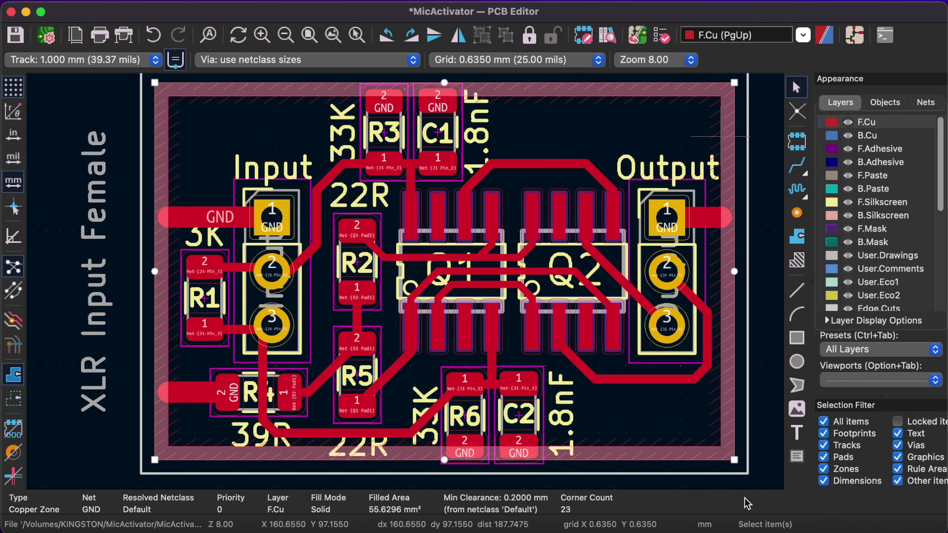
Step: Refill the zones and run the design rules check on the board
left_click(625, 135)
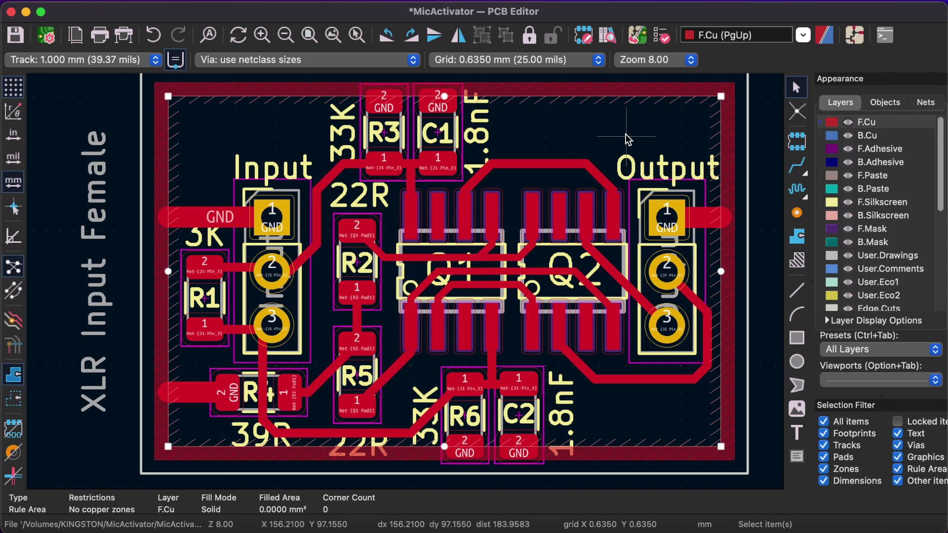
key("b")
left_click(662, 35)
left_click(700, 462)
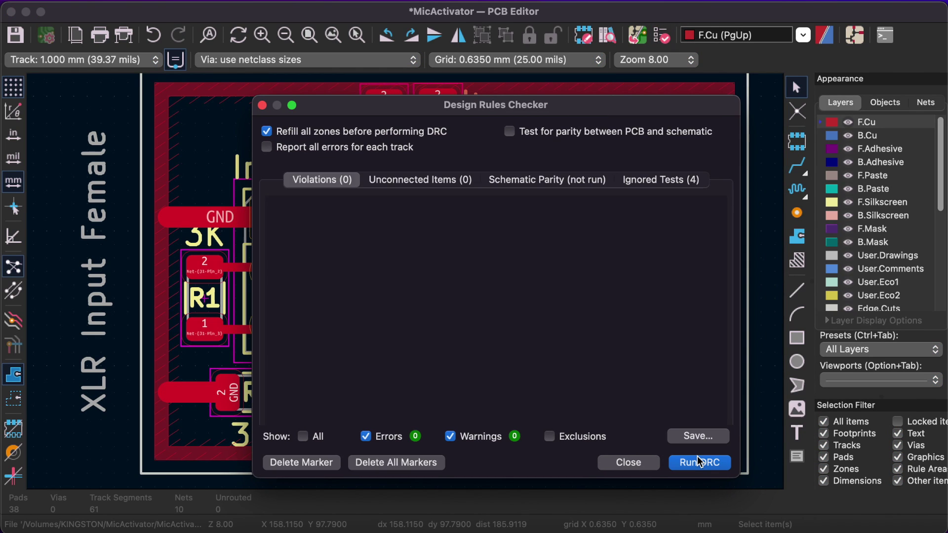
left_click(616, 463)
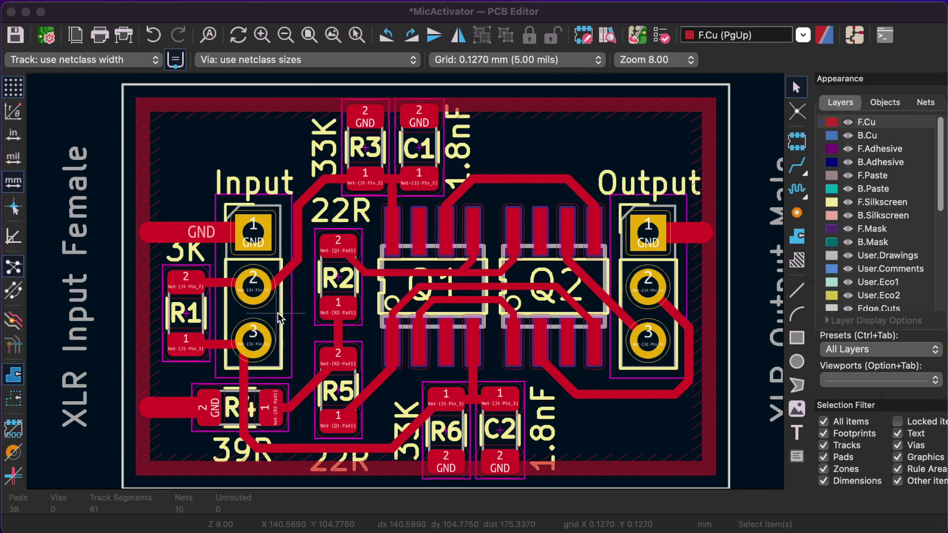
Step: Add three F.Silkscreen text items for pin labels to the Input footprint, starting with Pin1 and Pin2
double_click(277, 312)
left_click(298, 327)
type("Pin1")
left_click(297, 327)
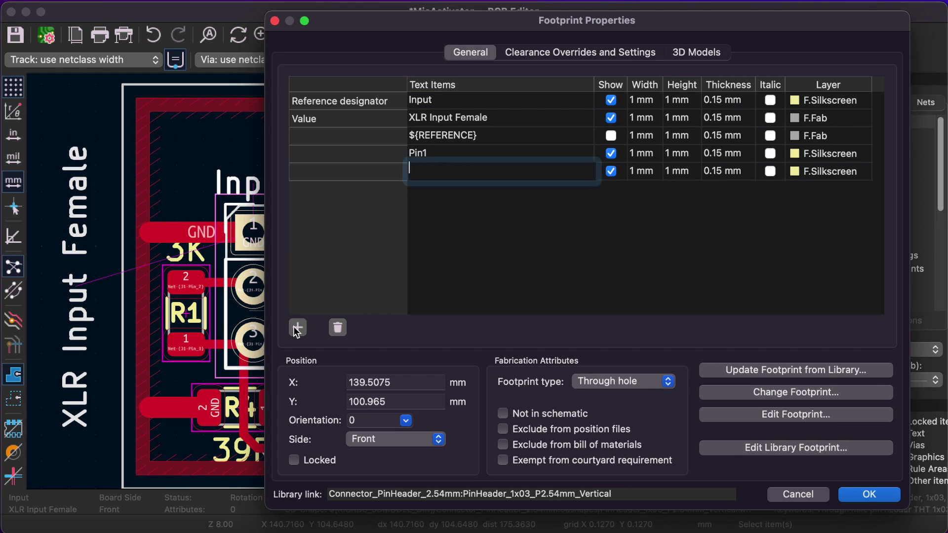
type("Pin2")
left_click(297, 328)
key("Return")
Step: Change the Input connector's Pin1 text to 1 and place it just right of pad 1
left_click(274, 232)
left_click(316, 256)
key("m")
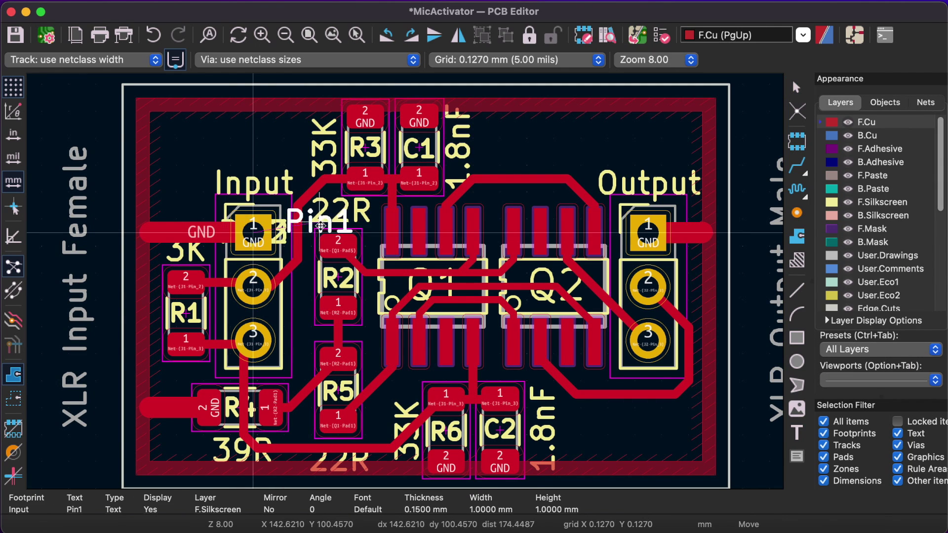
double_click(321, 236)
type("1")
key("Return")
key("m")
left_click(302, 232)
Step: Change the Input connector's second pin label to 2 and place it just right of pad 3
left_click(254, 232)
left_click_drag(254, 232, 300, 287)
double_click(300, 287)
type("2")
key("Return")
key("m")
left_click(303, 339)
Step: Place the Input connector's remaining pin label just right of pad 2 and change its text to 3
left_click(279, 233)
left_click(279, 232)
left_click_drag(280, 232, 303, 287)
double_click(303, 290)
type("3")
key("Return")
Step: Add the text items Pin1, Pin2 and Pin3 on F.Silkscreen to the Output footprint
double_click(674, 259)
left_click(297, 327)
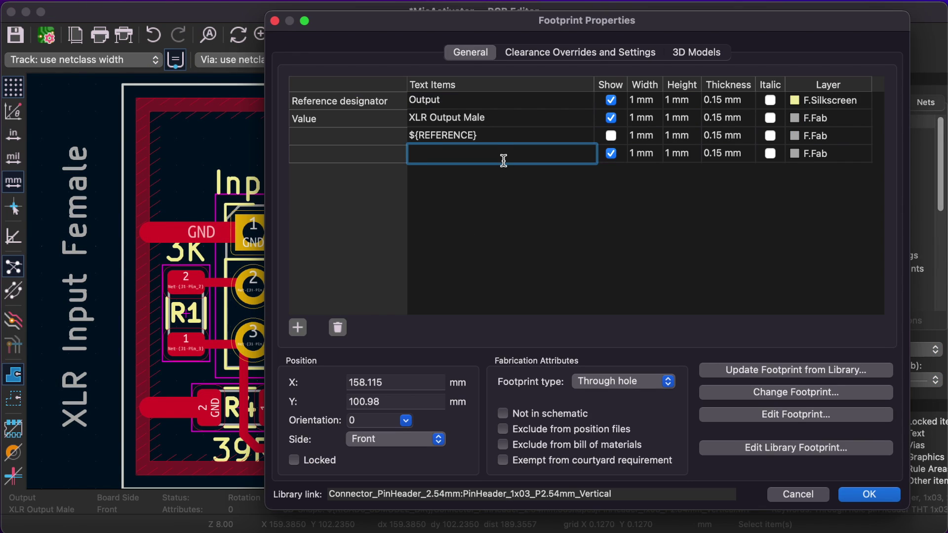
type("Pin1")
left_click(828, 153)
left_click(820, 234)
left_click(297, 327)
type("Pin2")
left_click(298, 327)
type("Pin3")
left_click(869, 494)
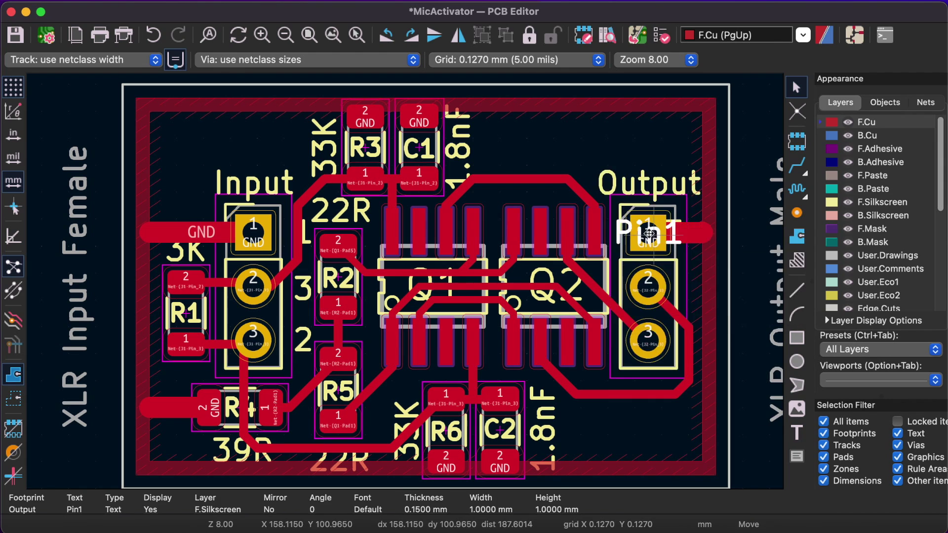
Step: Change the Output connector's Pin1 text to 1 and pick it up for moving
double_click(615, 230)
type("1")
key("Return")
left_click(610, 235)
Step: Place the Output connector's second label right of pad 3 as 2, and set label 1 beside pad 1
left_click_drag(621, 229, 701, 343)
double_click(699, 344)
type("2")
key("Return")
left_click(698, 229)
Step: Place the Output connector's remaining pin label just right of pad 2 and change its text to 3
left_click_drag(648, 233, 696, 290)
double_click(697, 290)
type("3")
left_click(684, 323)
left_click(664, 144)
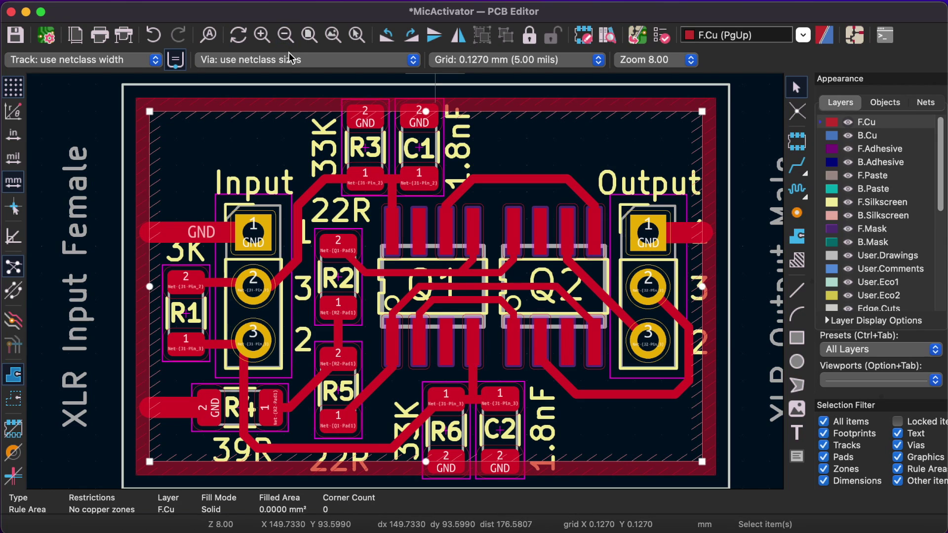
Step: Save the board and open it in the 3D Viewer
key("super+s")
left_click(145, 1)
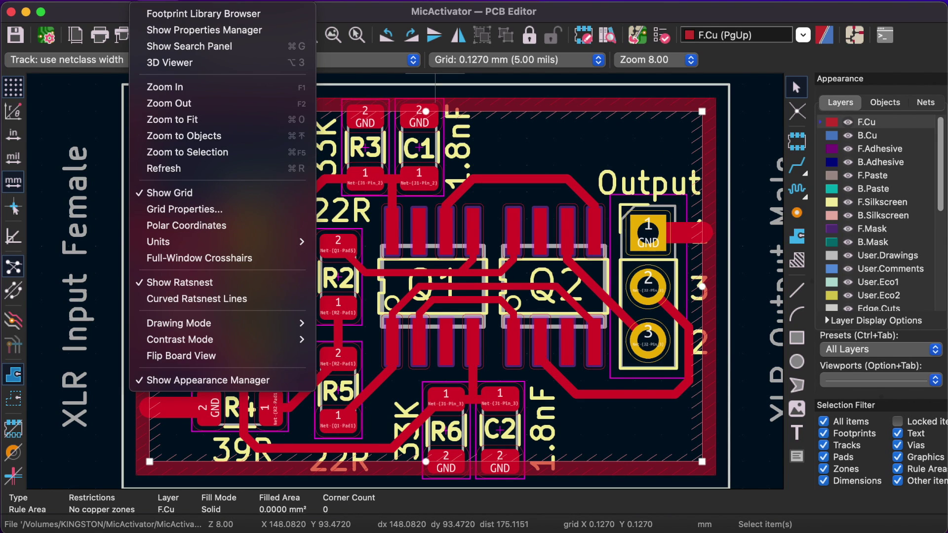
left_click(174, 62)
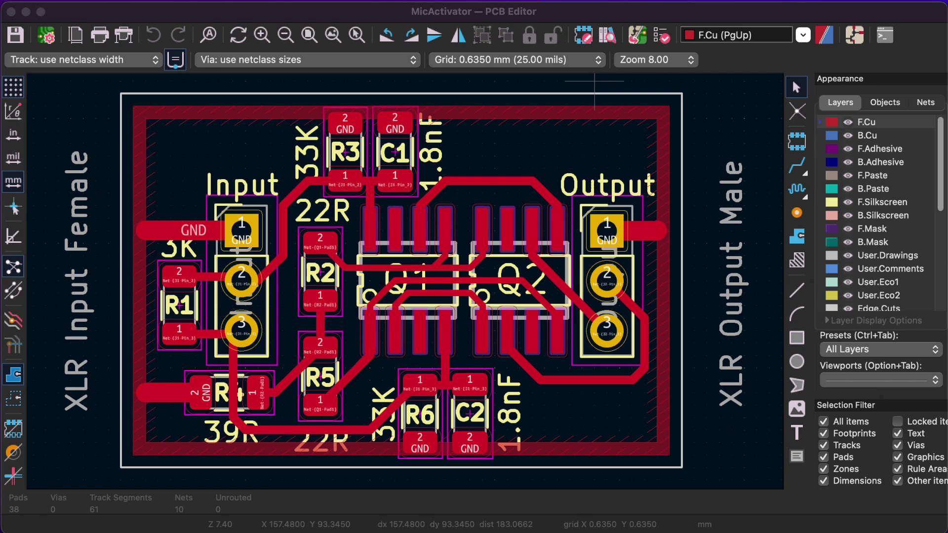
Step: Create a folder named Gerber-2023-11-20 in the MicActivator project and set it as the Gerber plot output directory
left_click(124, 35)
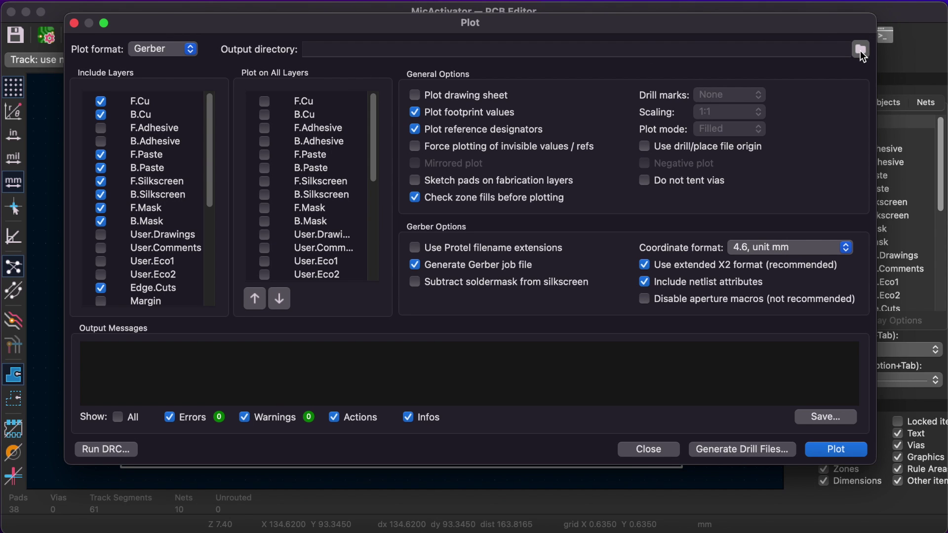
left_click(861, 49)
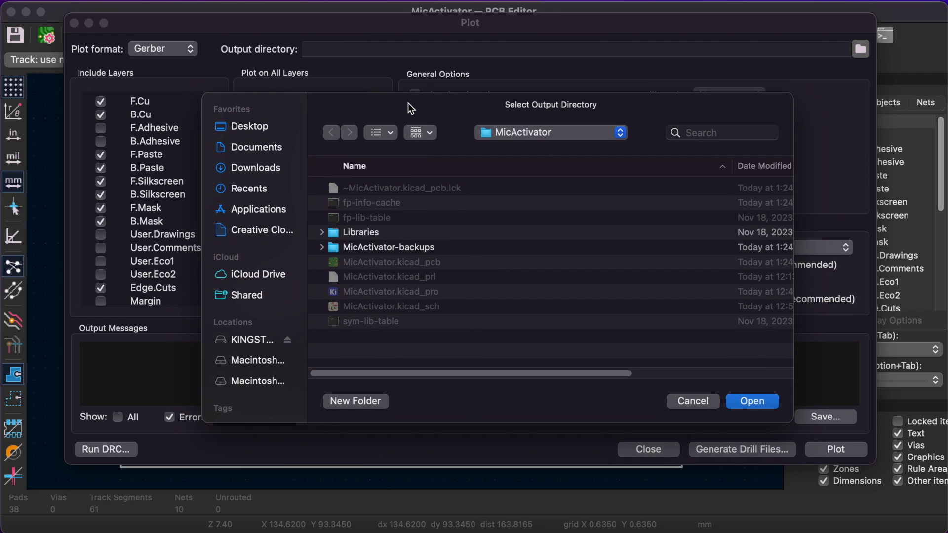
left_click(365, 399)
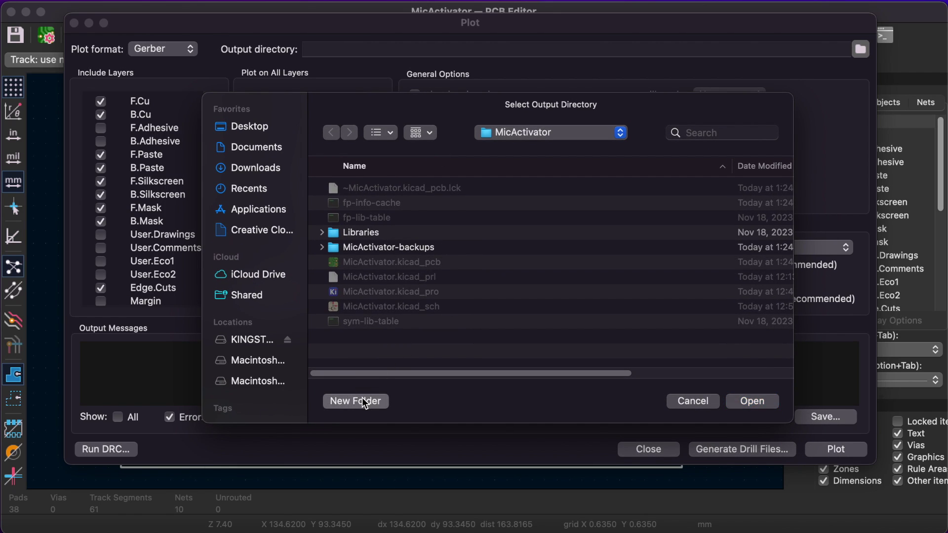
type("Gerber-2023-11-20")
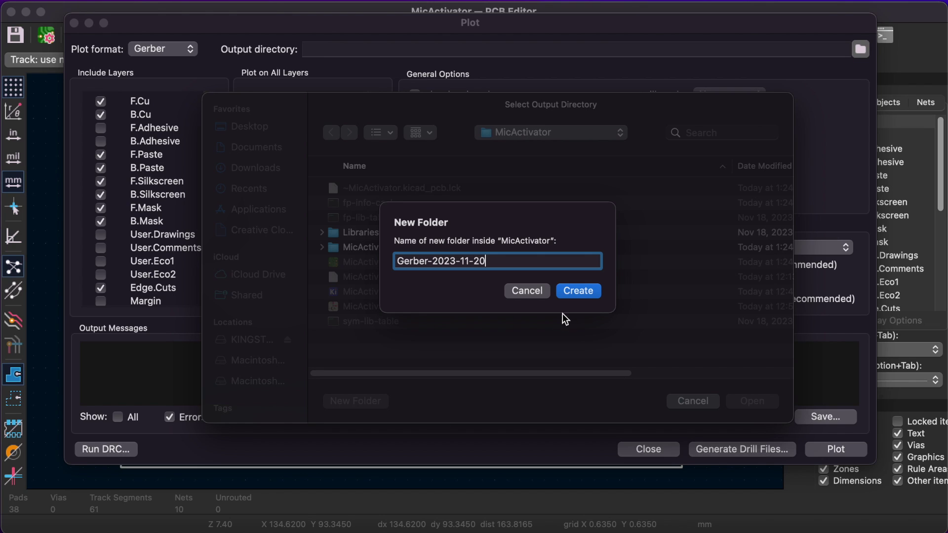
left_click(577, 291)
left_click(752, 401)
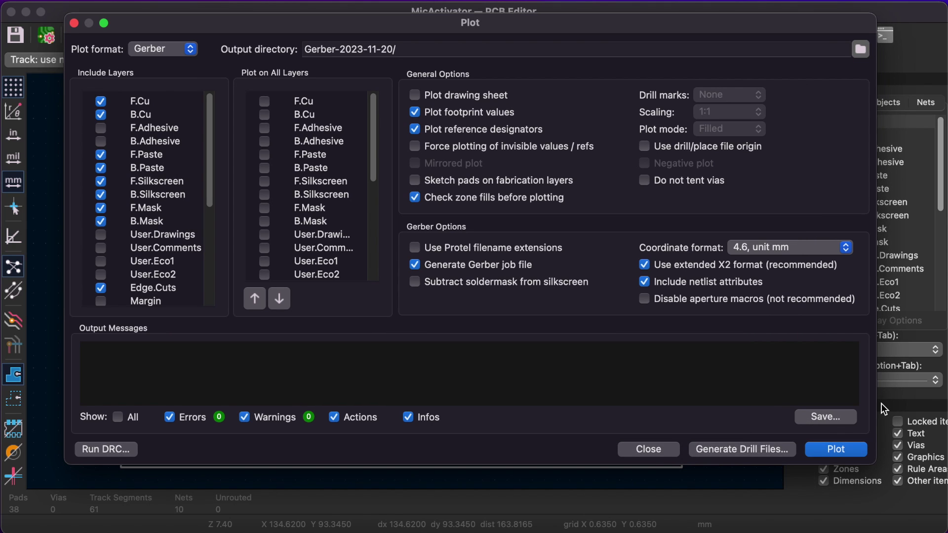
Step: Plot the Gerber files and generate the Excellon drill files into Gerber-2023-11-20
left_click(842, 454)
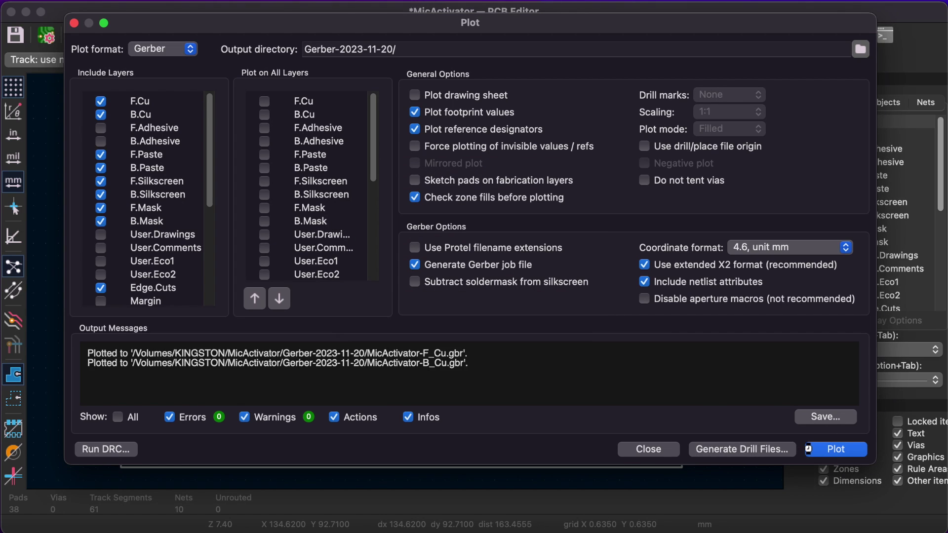
left_click(744, 452)
left_click(665, 444)
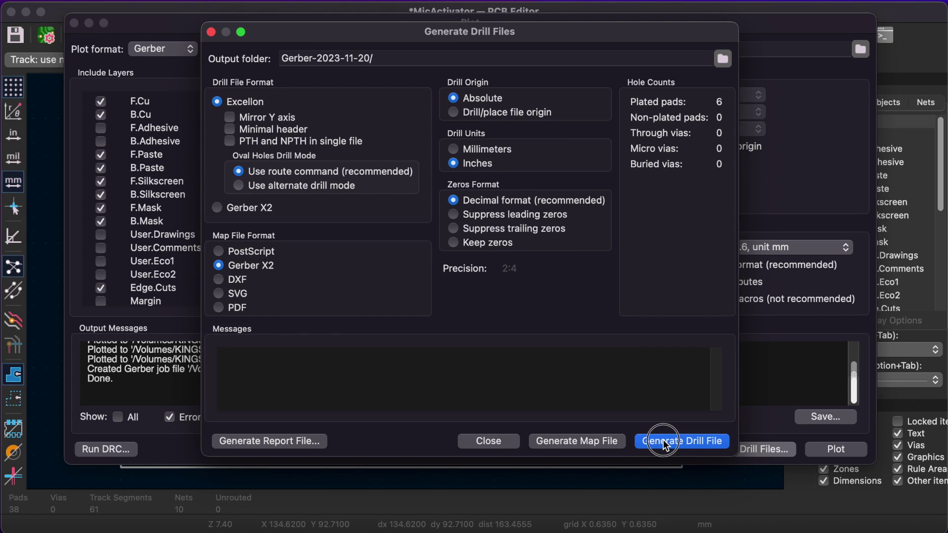
left_click(482, 444)
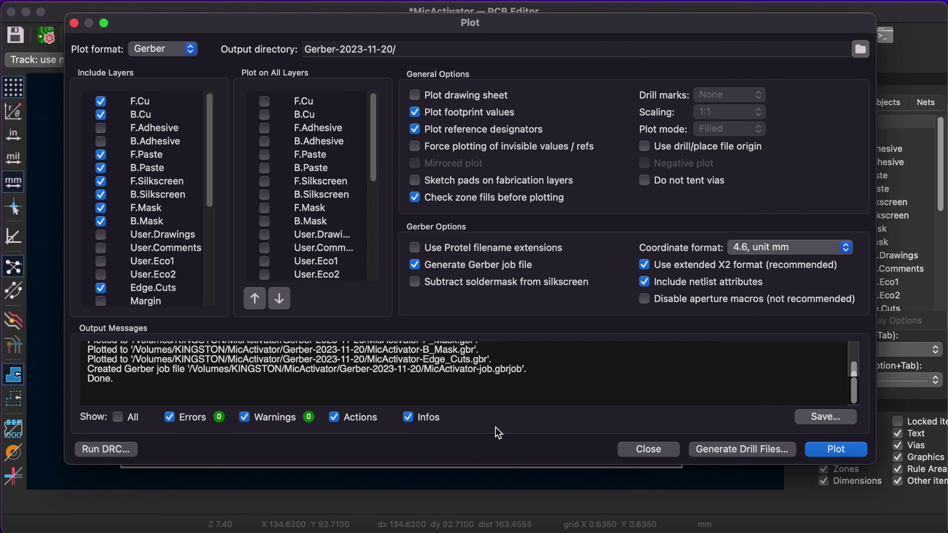
left_click(648, 449)
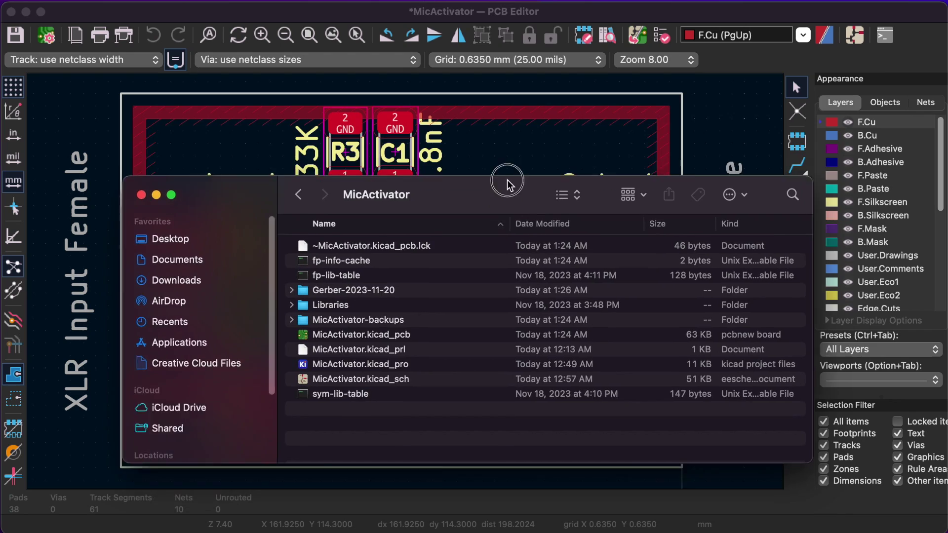
Step: In Finder, compress the Gerber-2023-11-20 folder into a ZIP archive
left_click(380, 233)
right_click(381, 233)
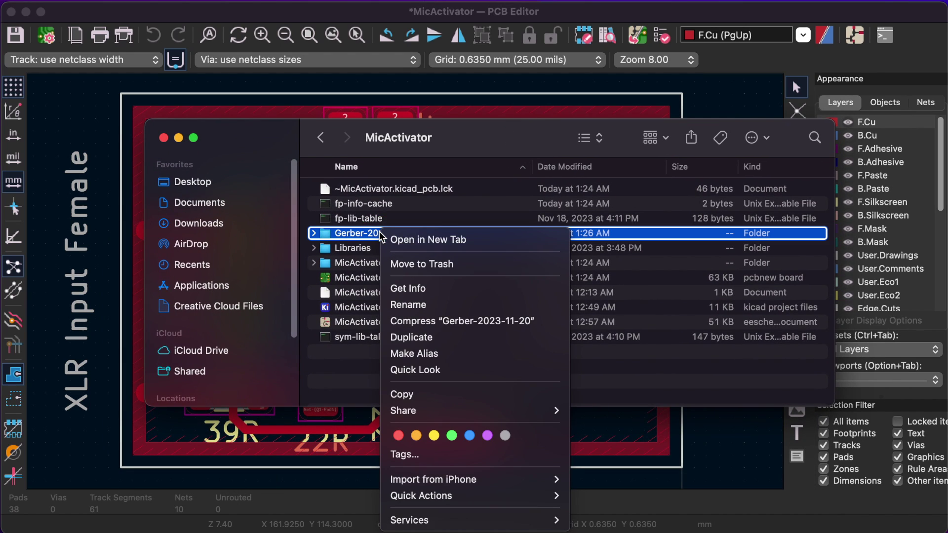
left_click(431, 320)
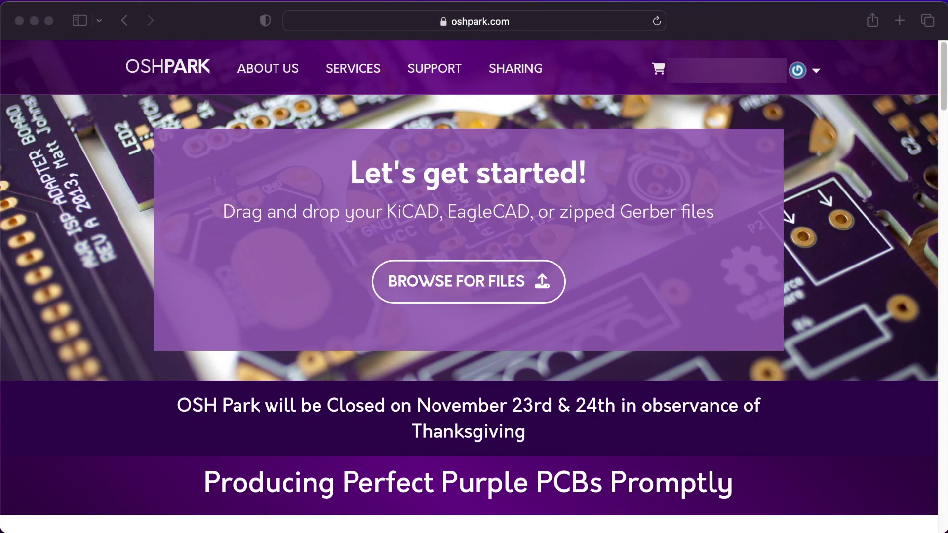
Step: Switch to the OSH Park site in the browser and upload Gerber-2023-11-20.zip
left_click_drag(947, 296, 892, 152)
left_click_drag(794, 266, 449, 267)
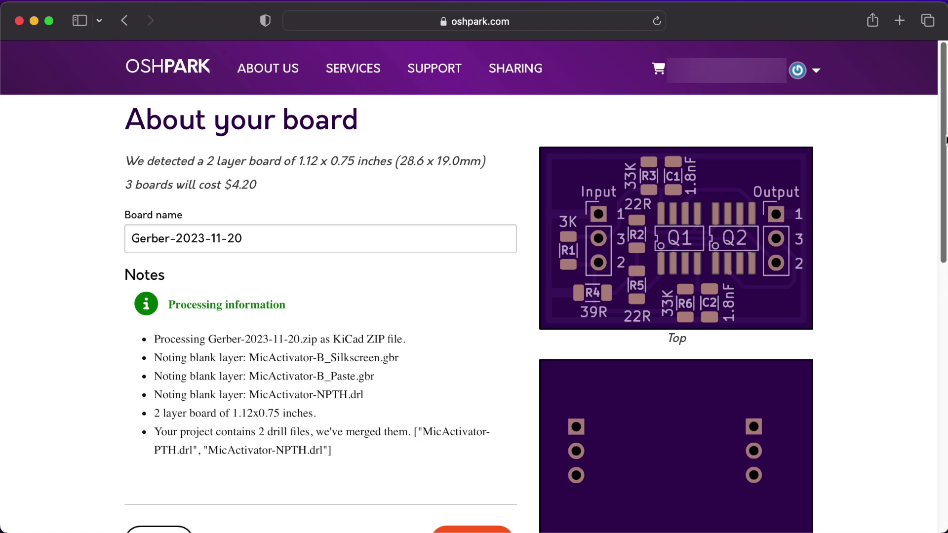
Step: Accept the detected board details, then verify the rendered layers through the board outline and order the design
scroll(945, 139, "down", 3)
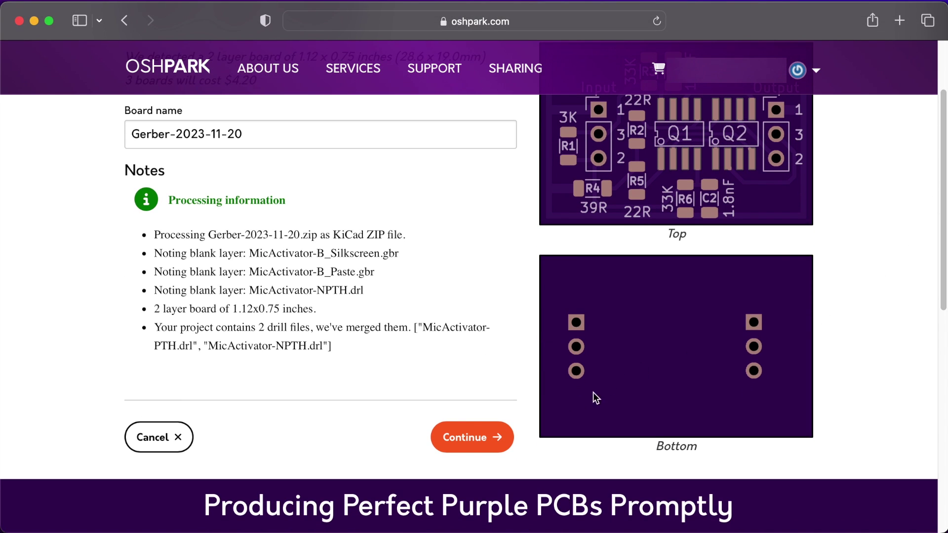
left_click(457, 437)
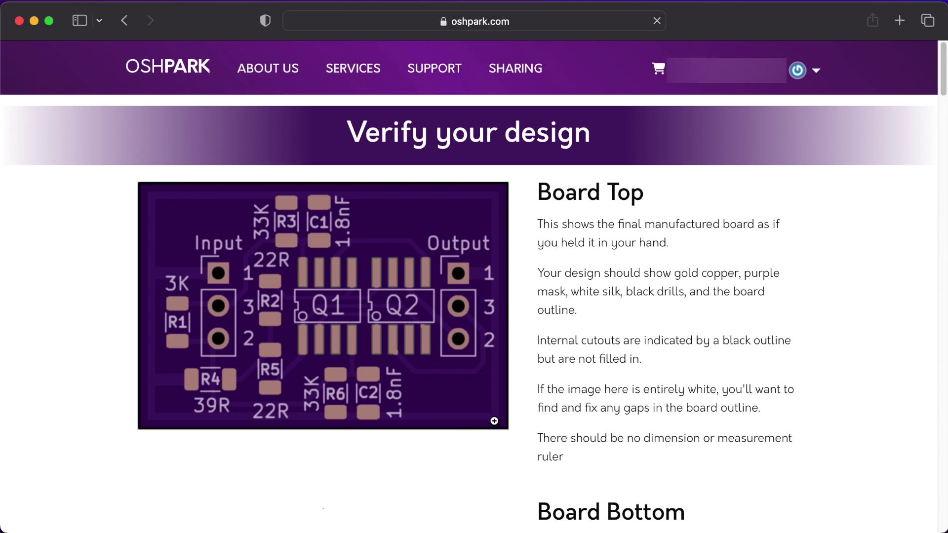
left_click(942, 105)
left_click_drag(943, 104, 938, 451)
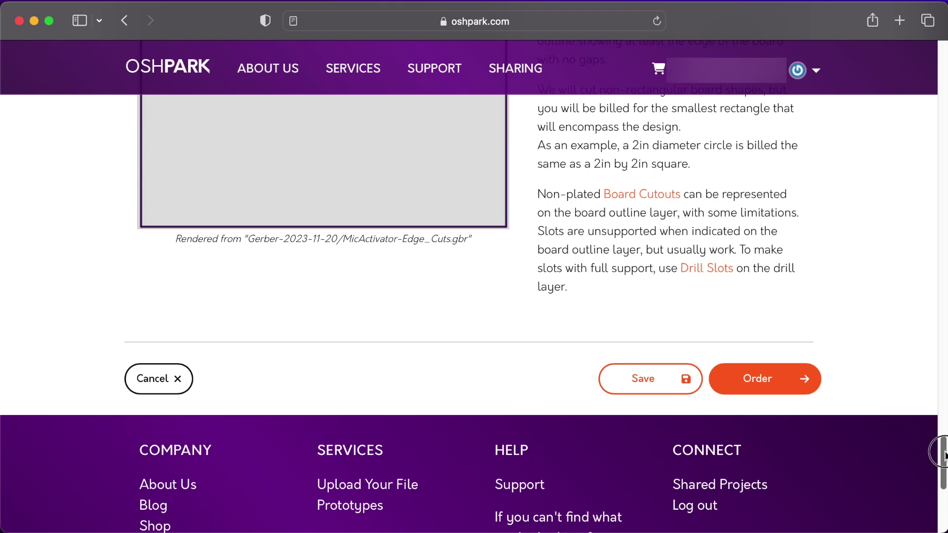
left_click(766, 386)
Step: Add the Super Swift Service option to the Gerber-2023-11-20 PCB order and review the cart down to the checkout section
left_click_drag(942, 155, 937, 192)
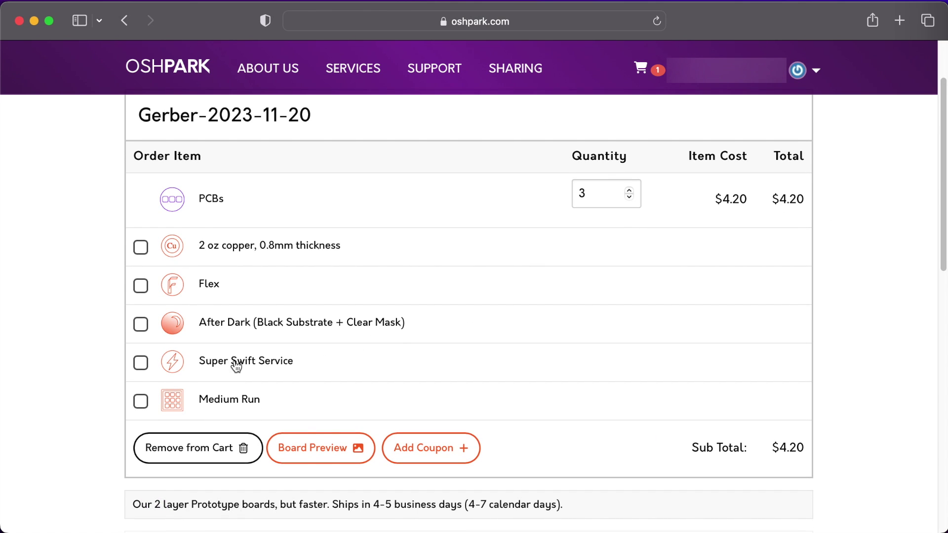
left_click(140, 363)
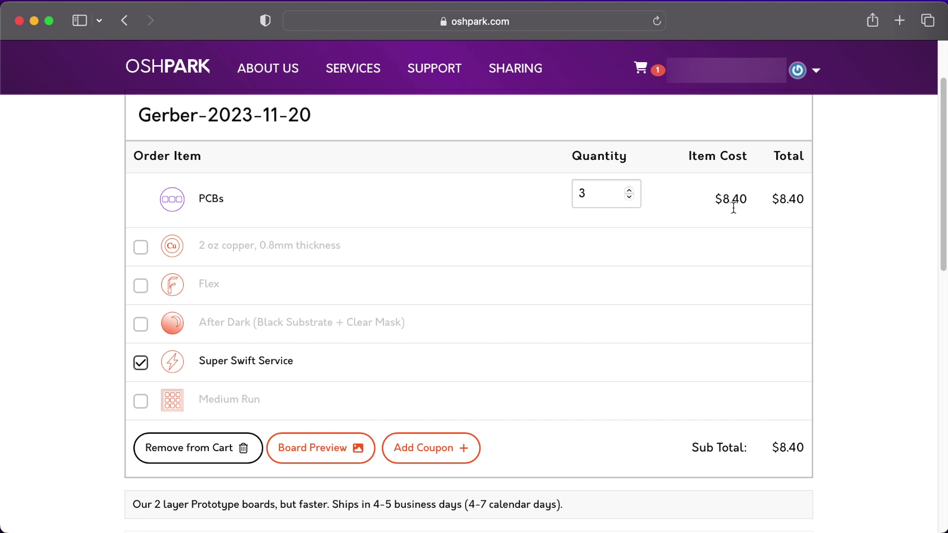
left_click_drag(937, 200, 937, 243)
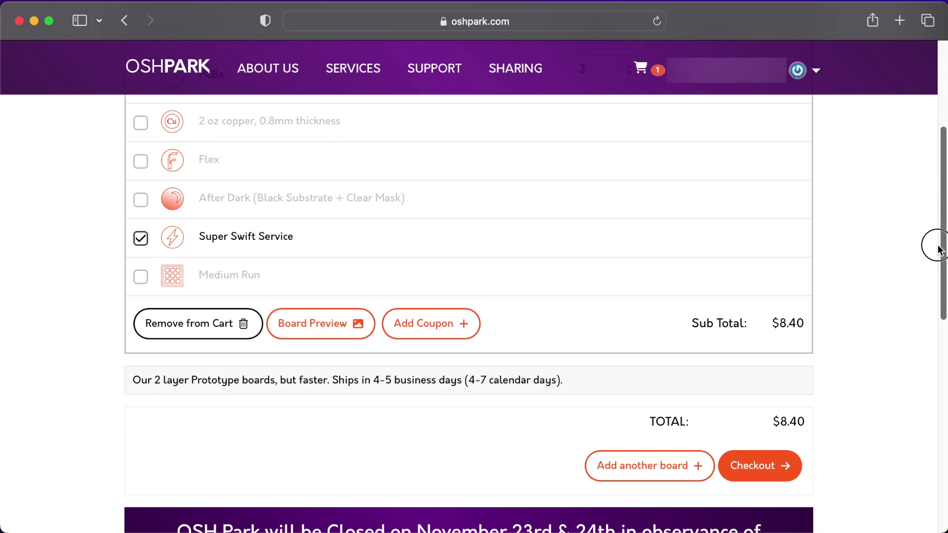